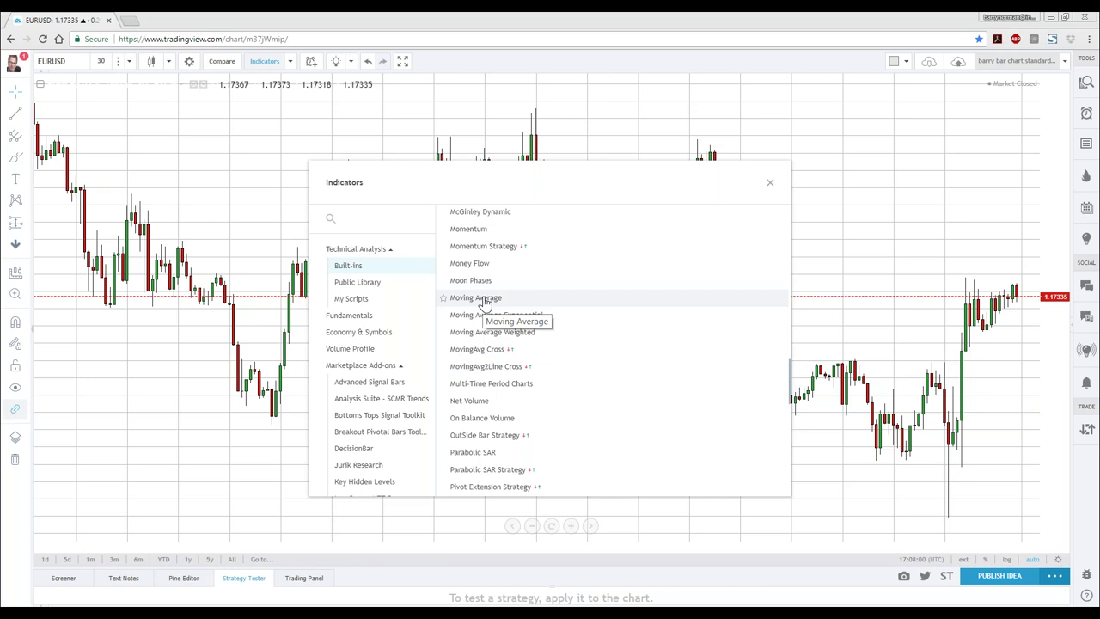
Add the built-in Moving Average indicator to the EURUSD chart and set its length to 20.
click(481, 298)
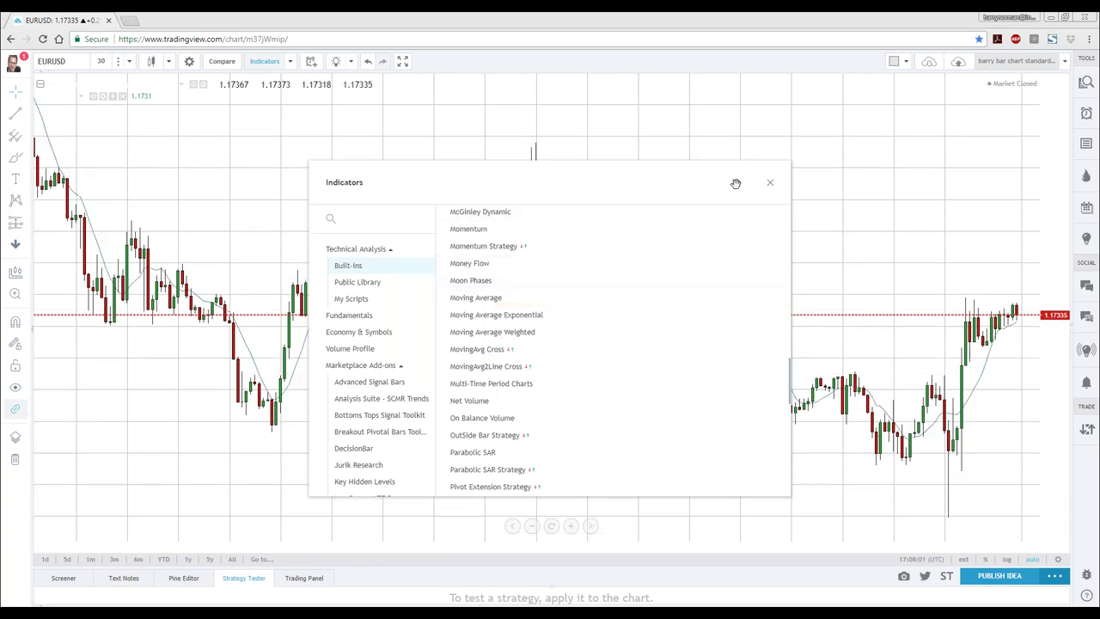
click(771, 182)
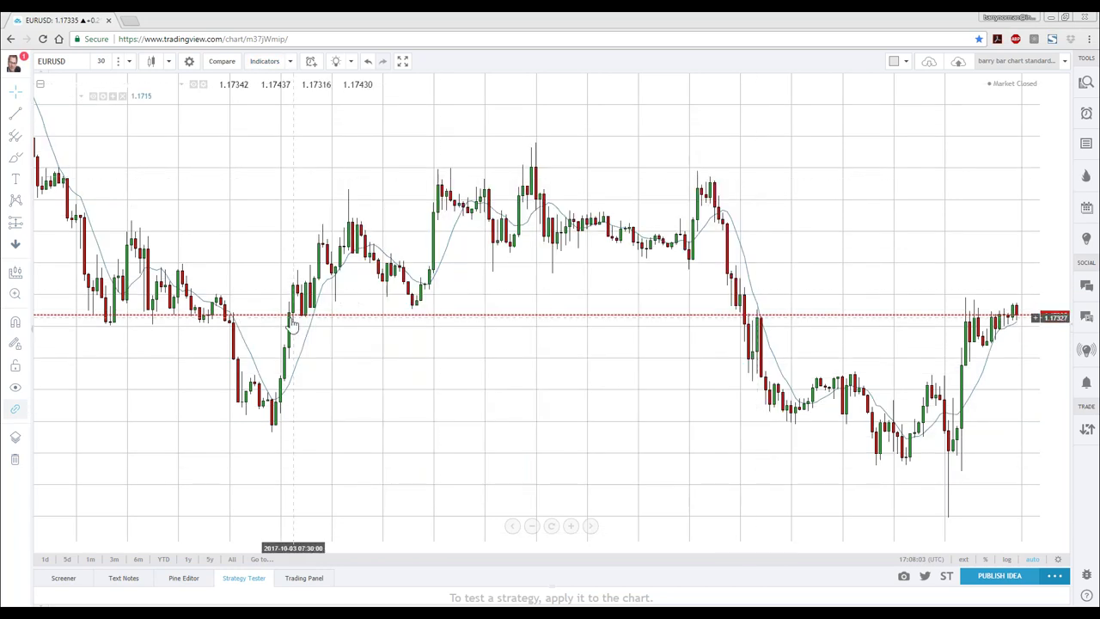
click(103, 96)
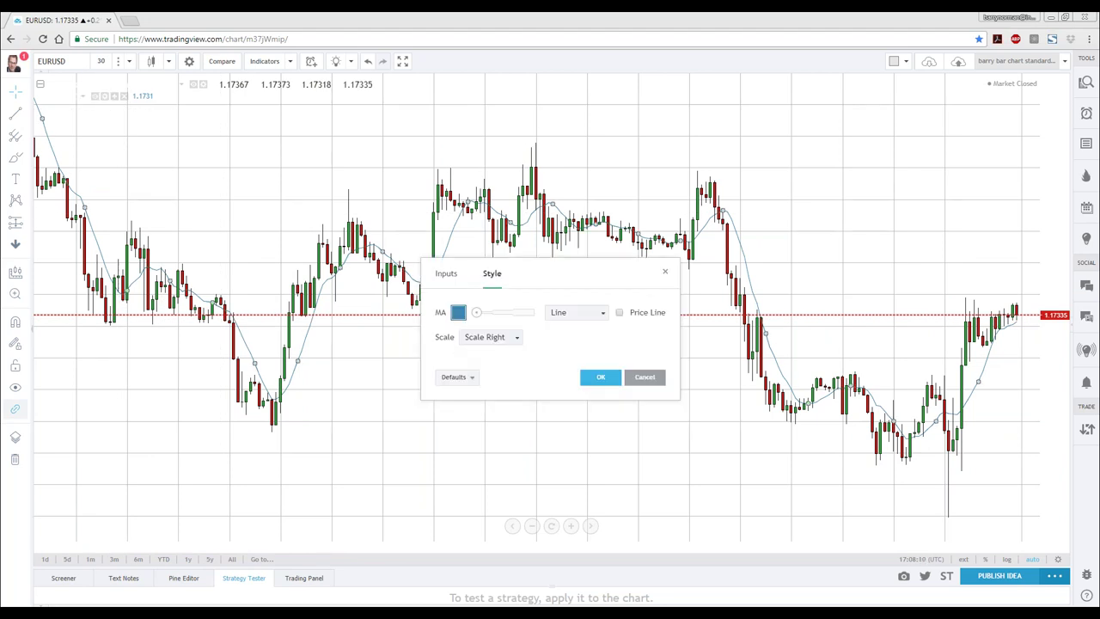
click(446, 273)
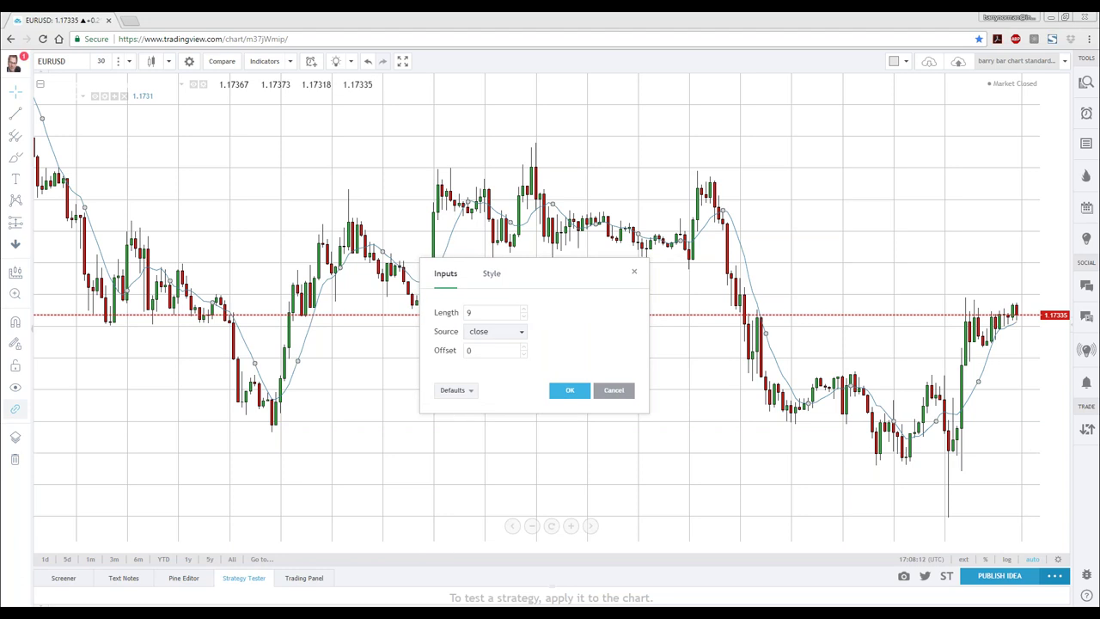
click(480, 313)
key(BackSpace)
text(20)
click(569, 389)
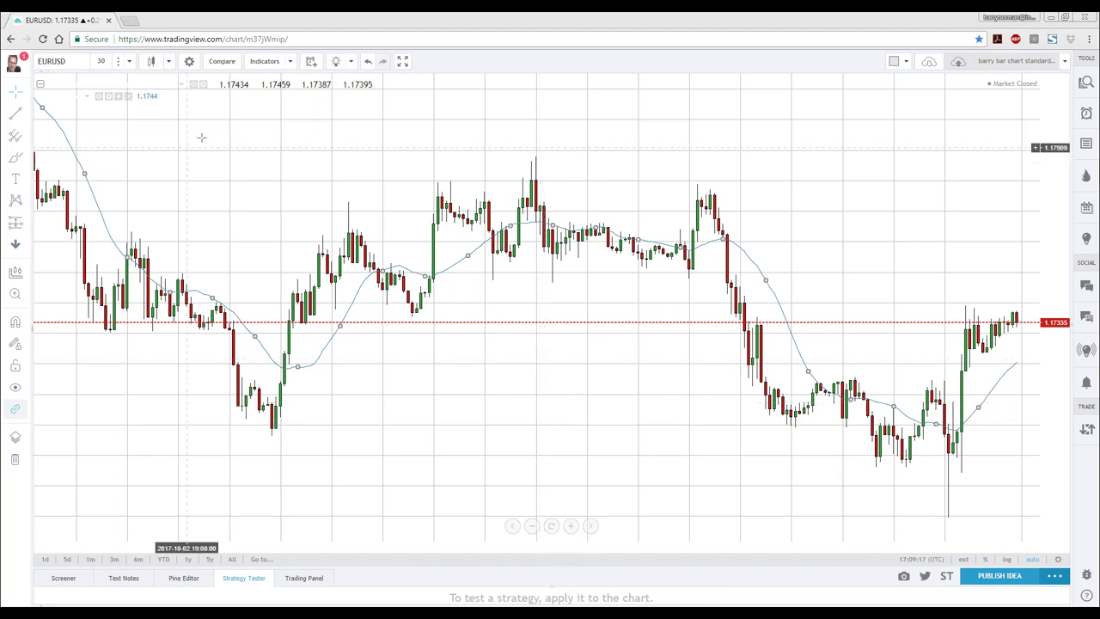
Add a second built-in Moving Average to the chart and set its length to 60.
click(266, 62)
scroll(475, 361, down, 20)
scroll(490, 314, up, 10)
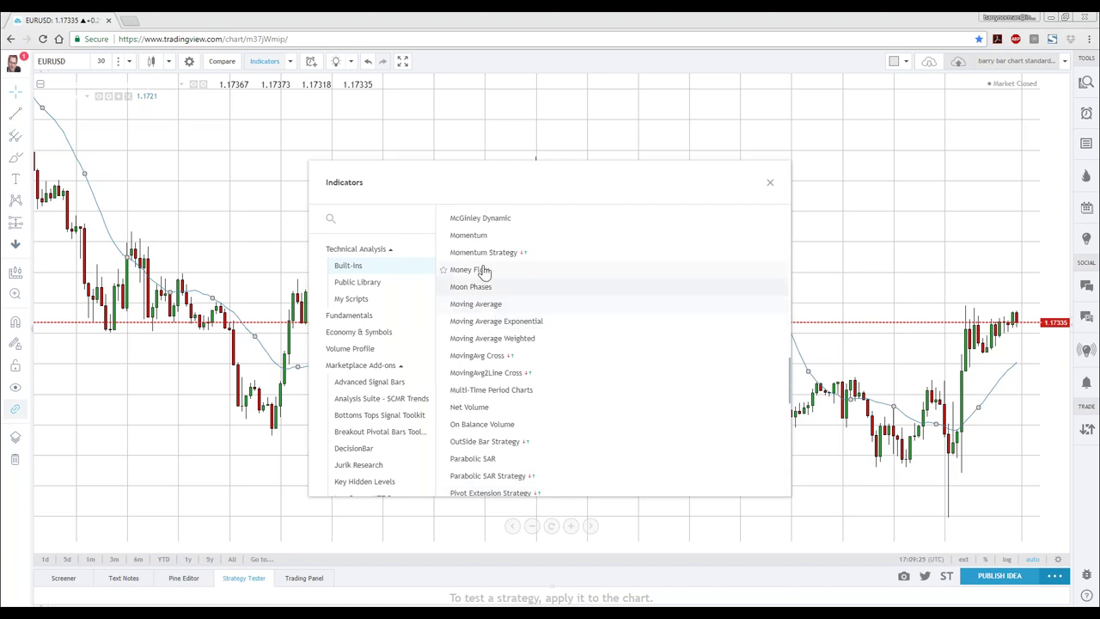
scroll(483, 270, up, 5)
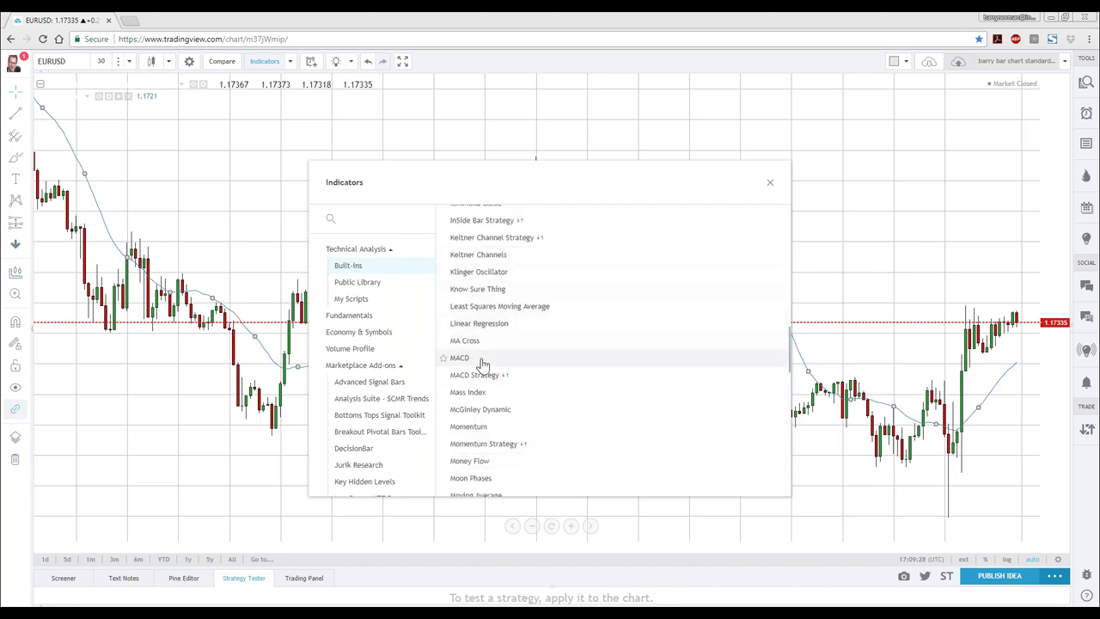
scroll(487, 442, down, 1)
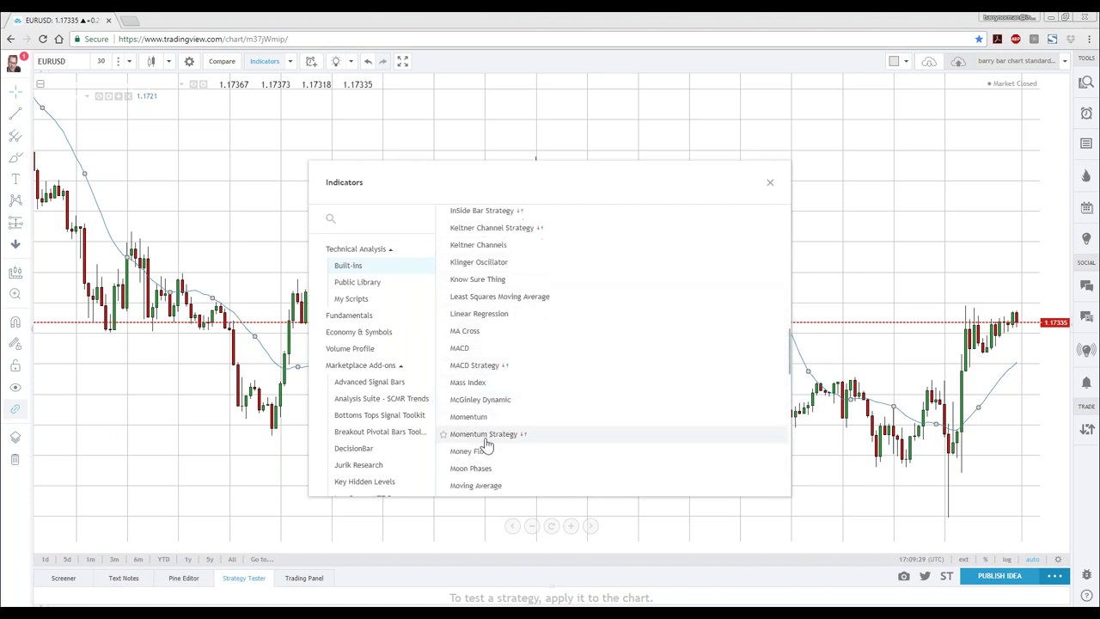
scroll(486, 443, down, 5)
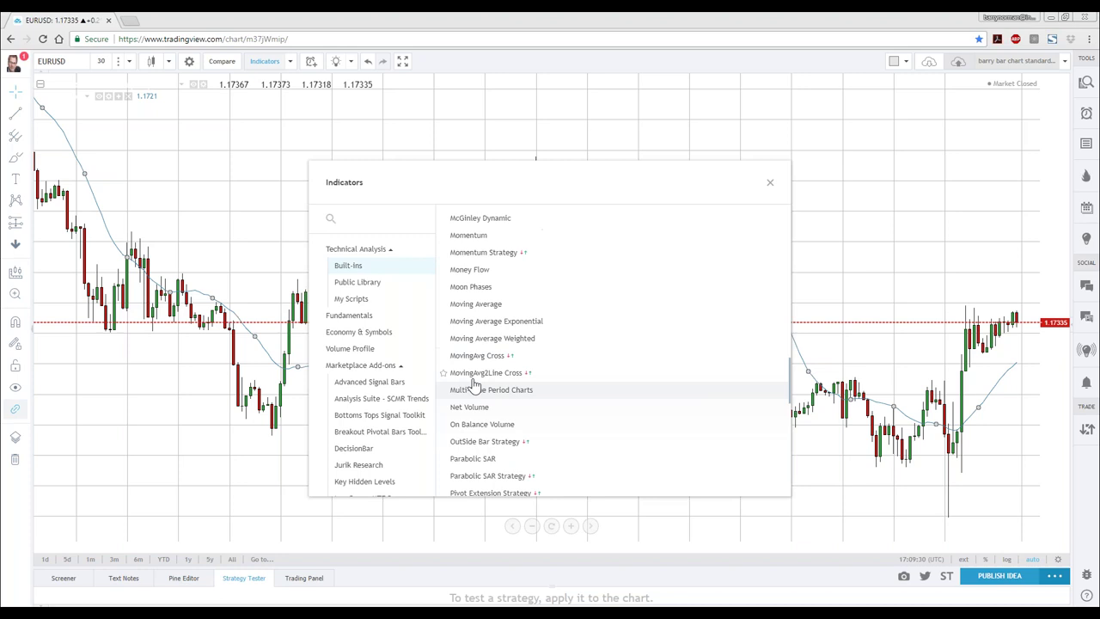
click(479, 306)
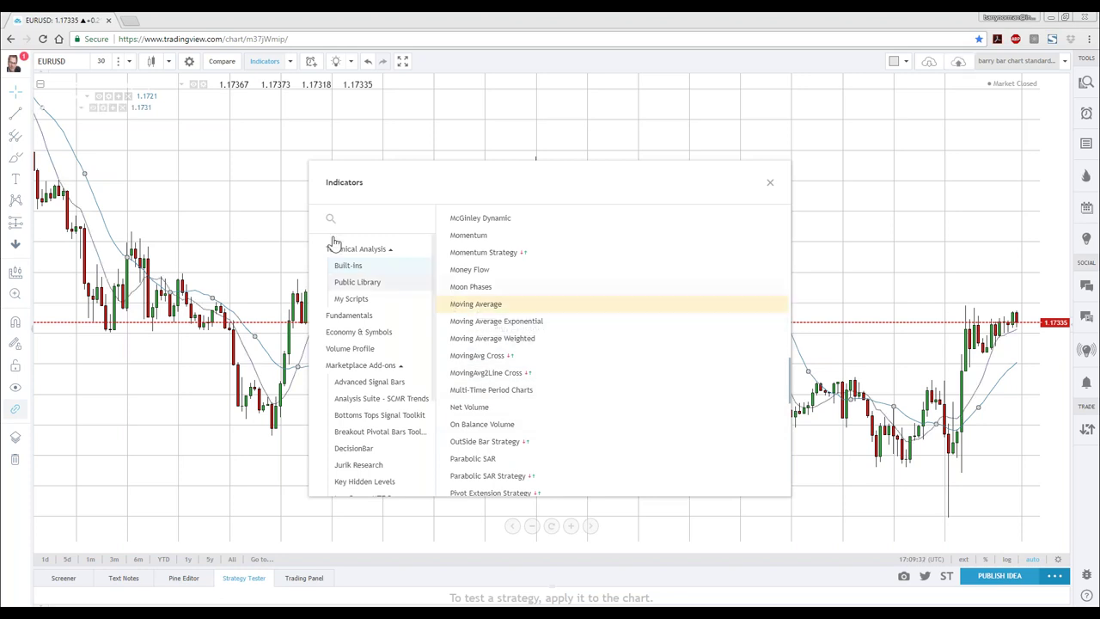
click(103, 107)
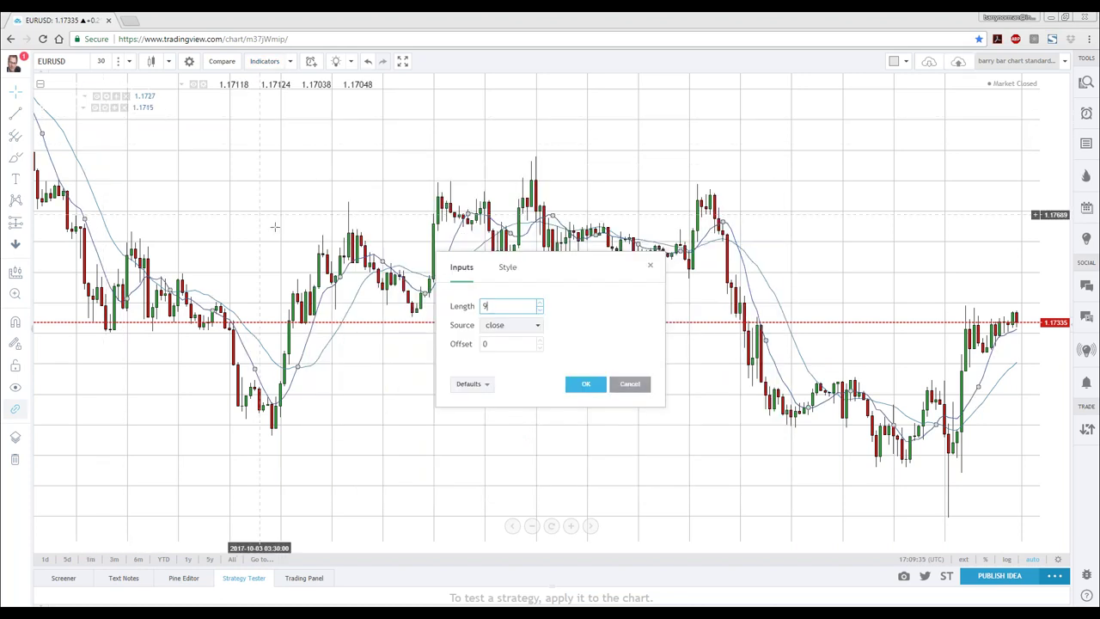
text(60)
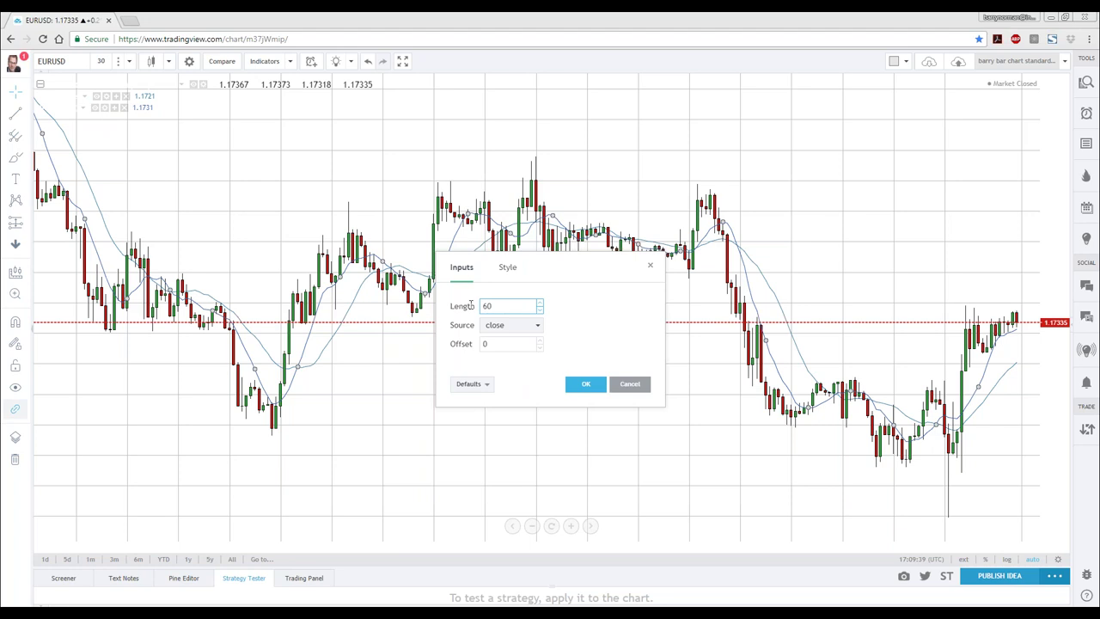
click(588, 384)
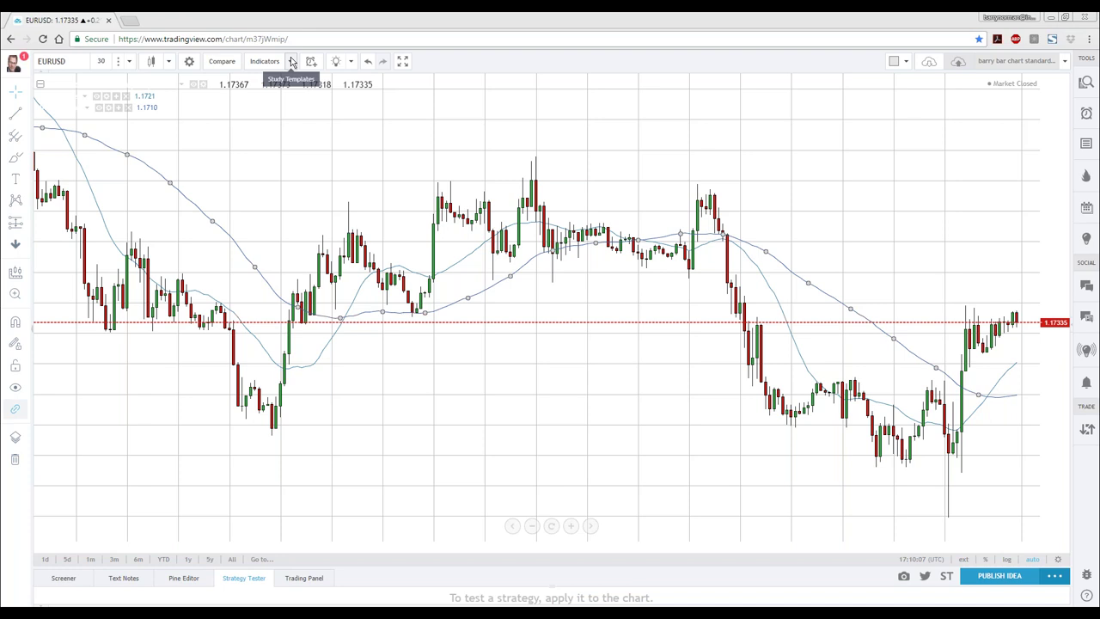
Add the built-in MACD indicator to the EURUSD chart.
click(264, 61)
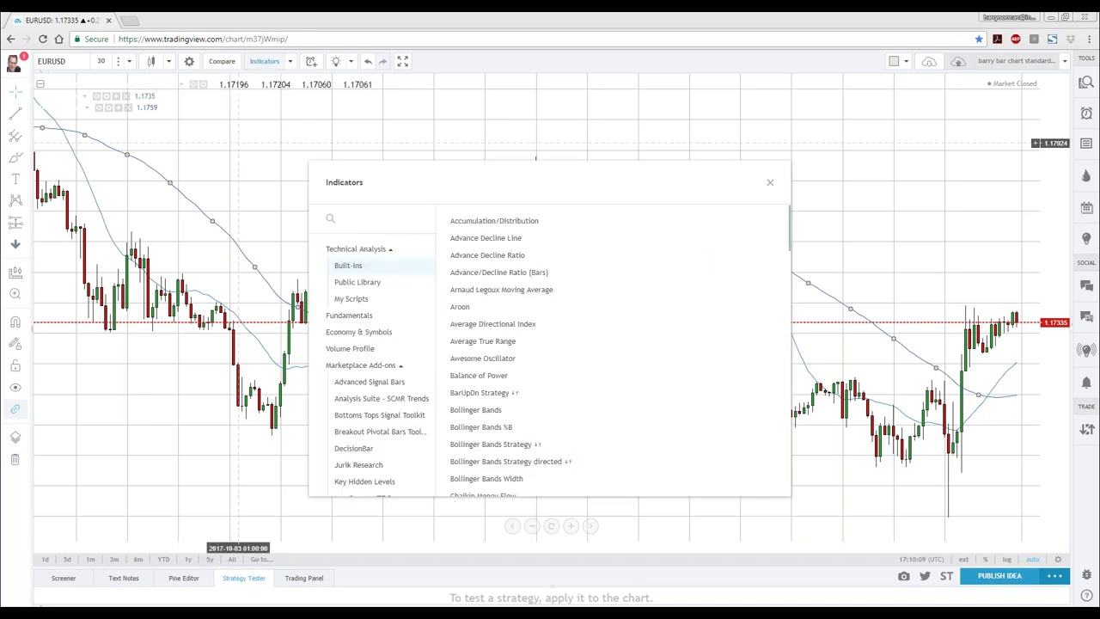
scroll(369, 417, down, 4)
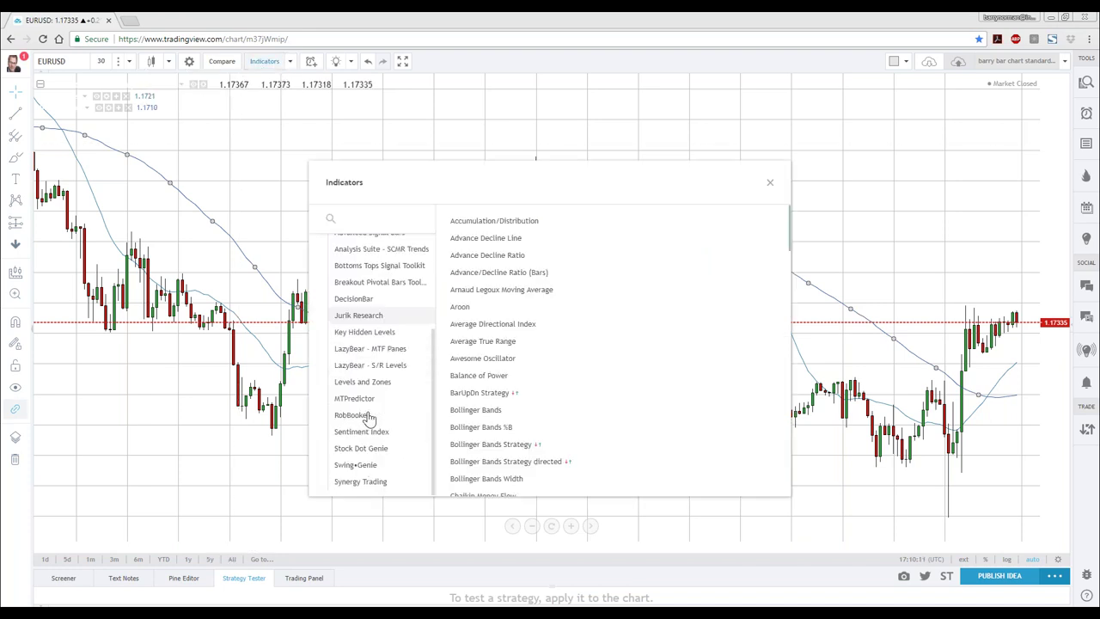
scroll(441, 374, down, 15)
scroll(479, 380, up, 5)
scroll(477, 378, up, 5)
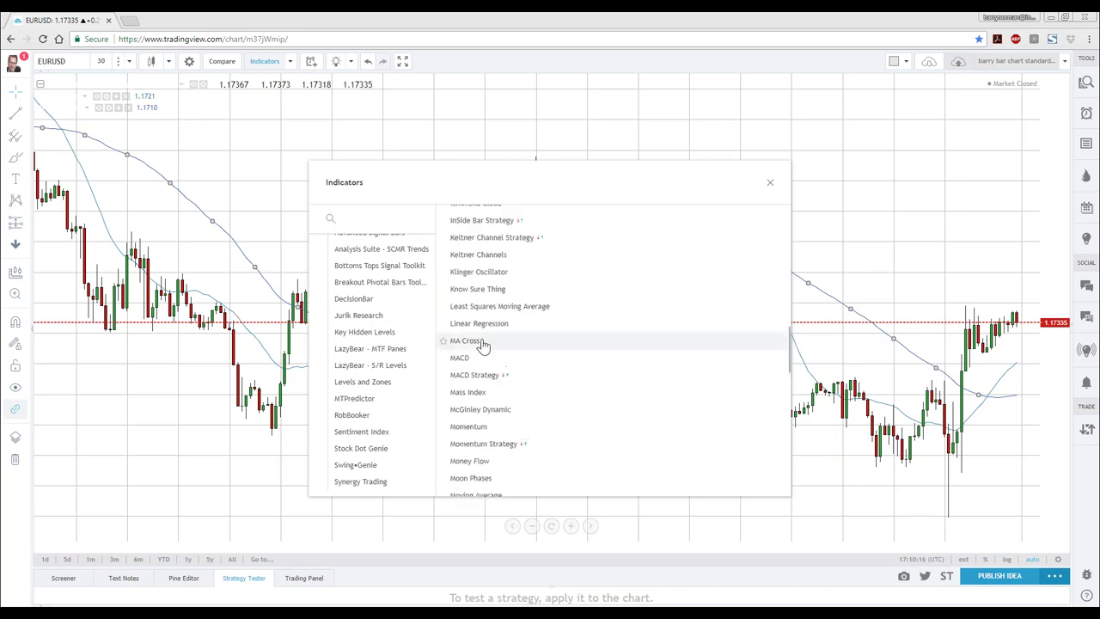
click(510, 362)
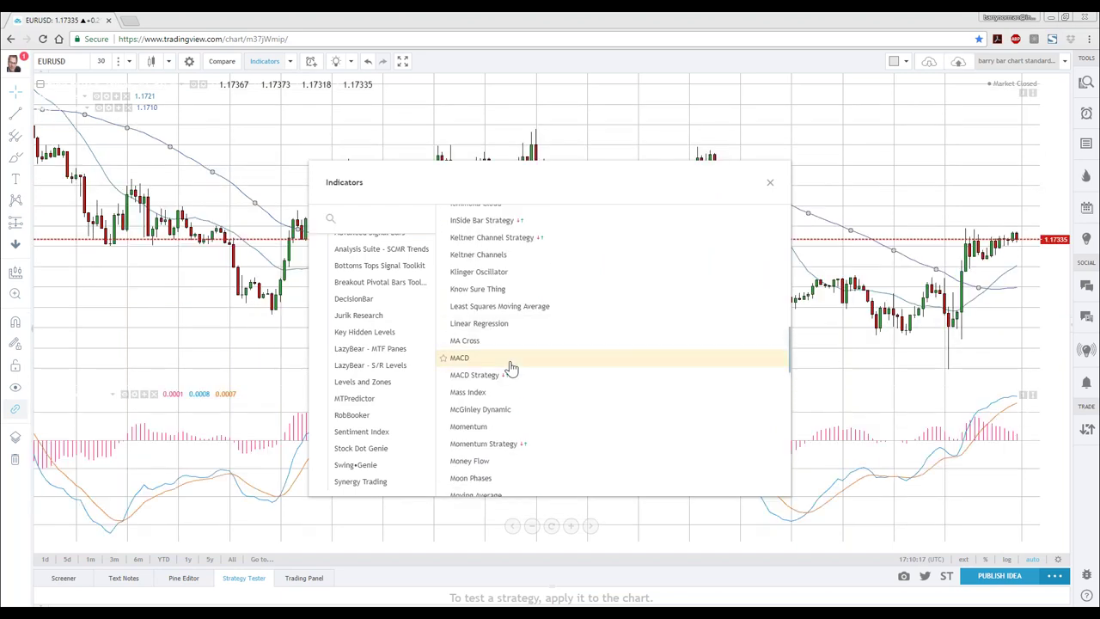
click(770, 186)
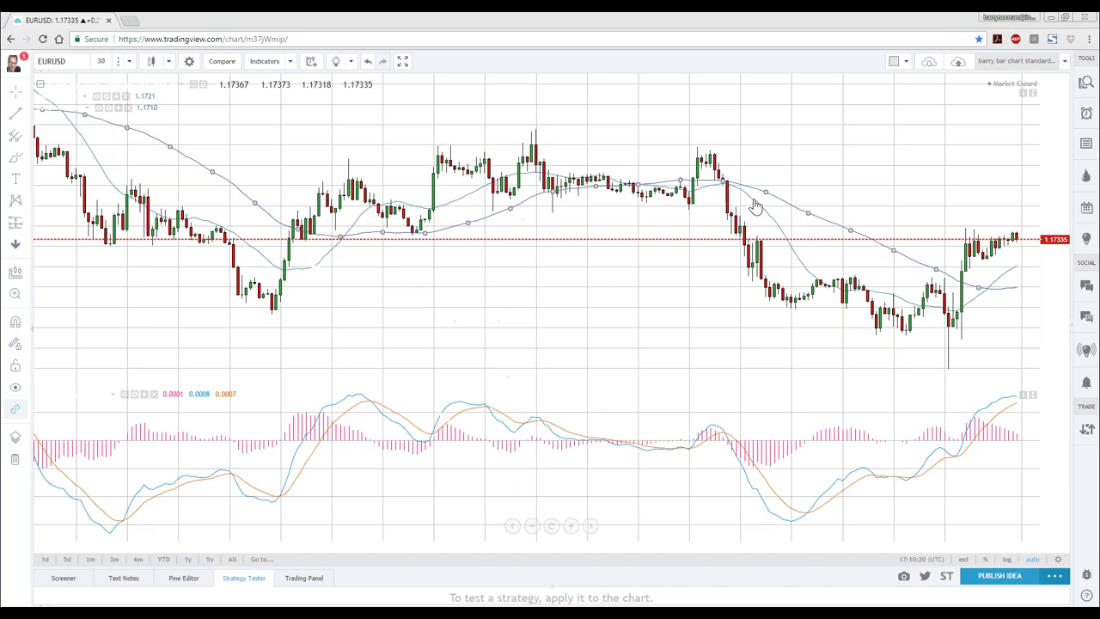
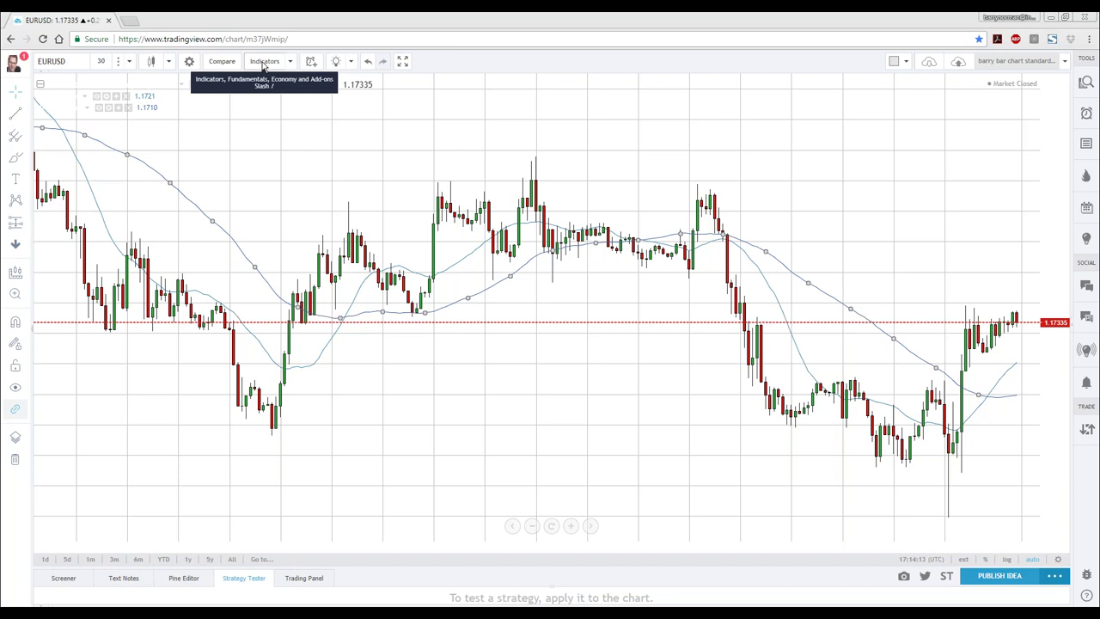
Add the built-in Relative Strength Index indicator to the EURUSD chart.
click(264, 65)
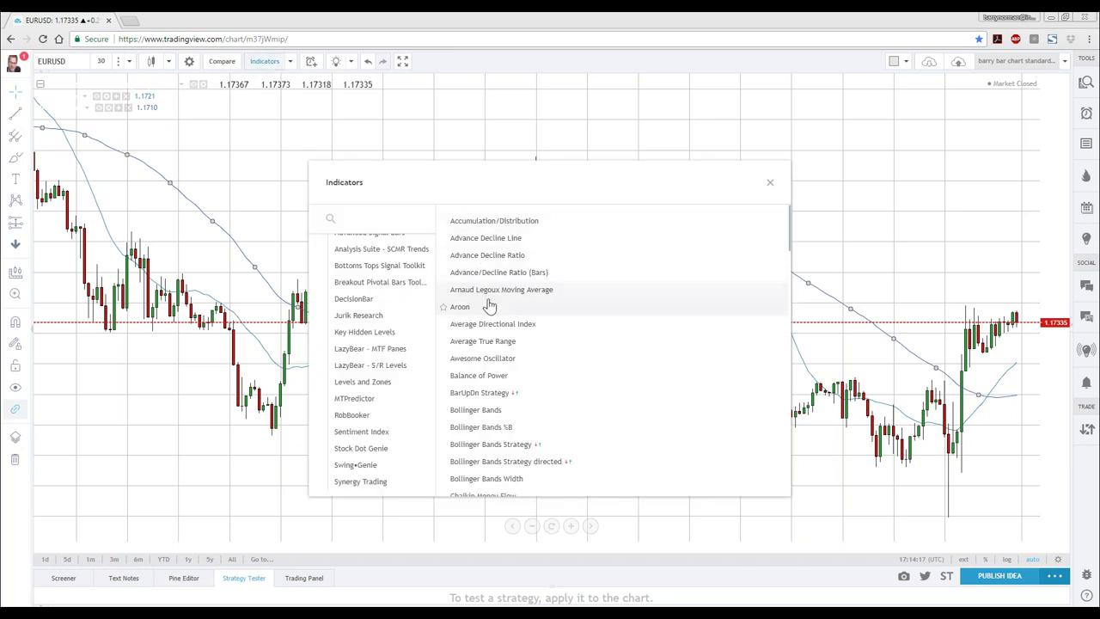
scroll(488, 306, down, 15)
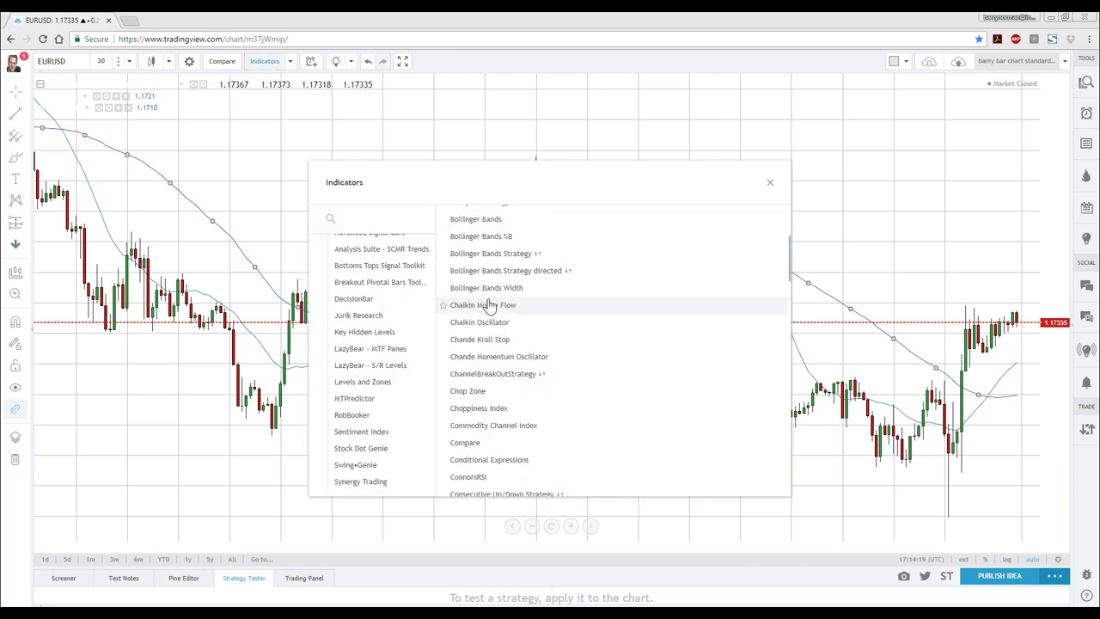
scroll(488, 306, down, 10)
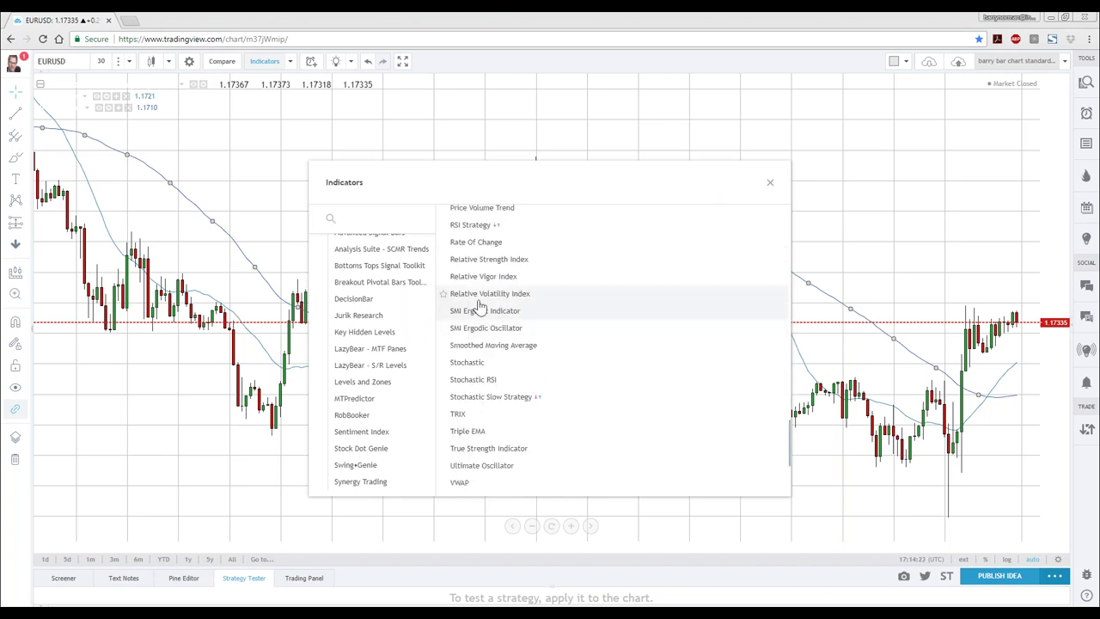
click(483, 261)
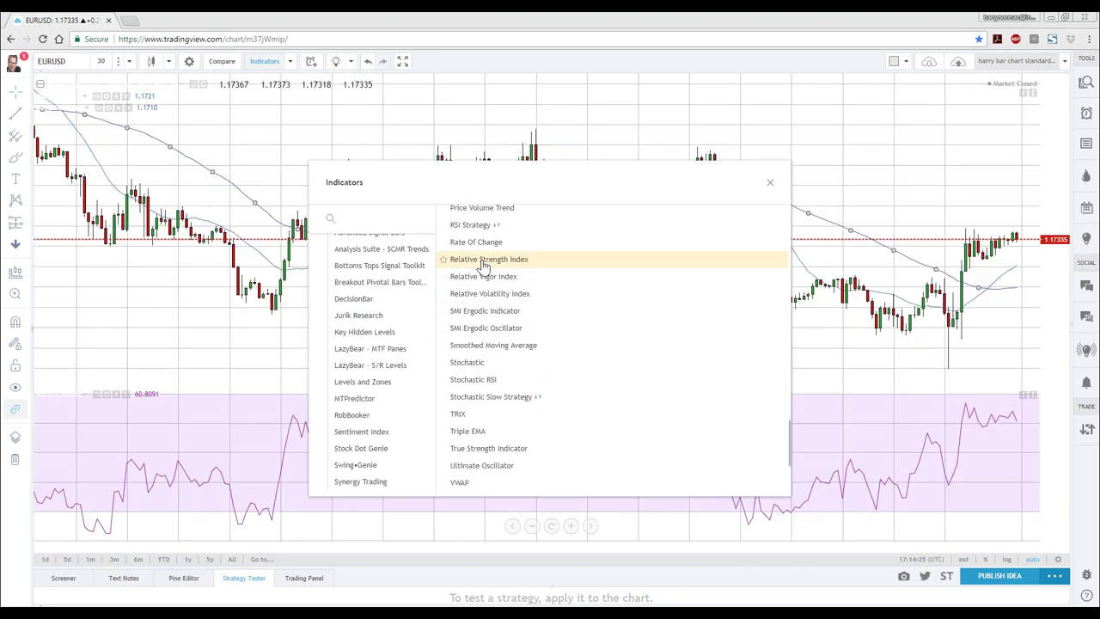
click(770, 186)
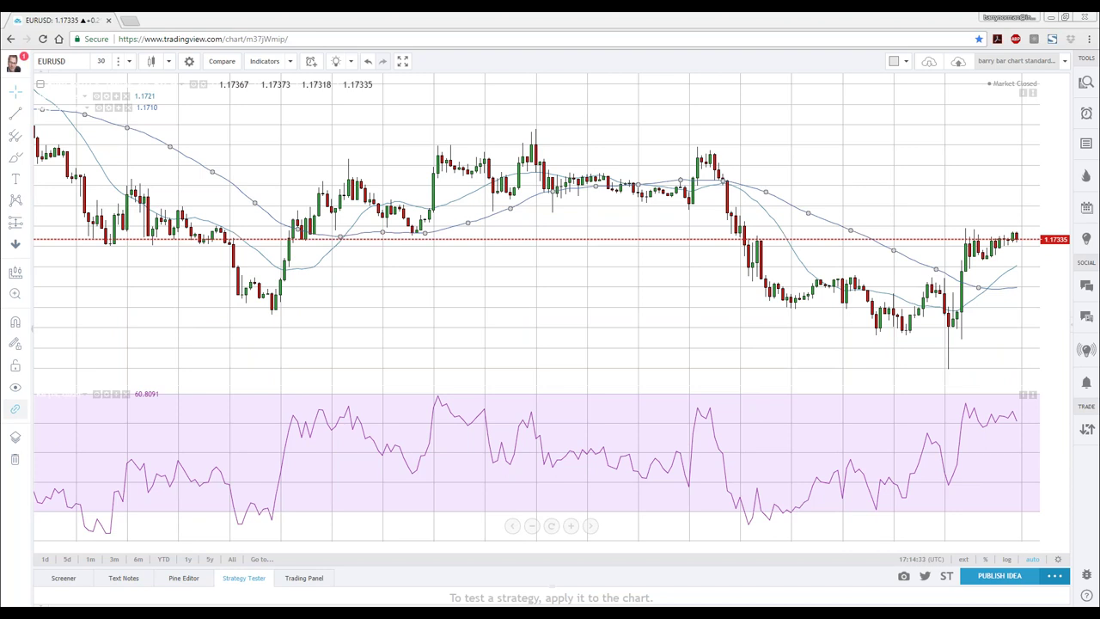
mouse_move(371, 253)
mouse_down()
mouse_move(376, 356)
mouse_move(334, 319)
mouse_up()
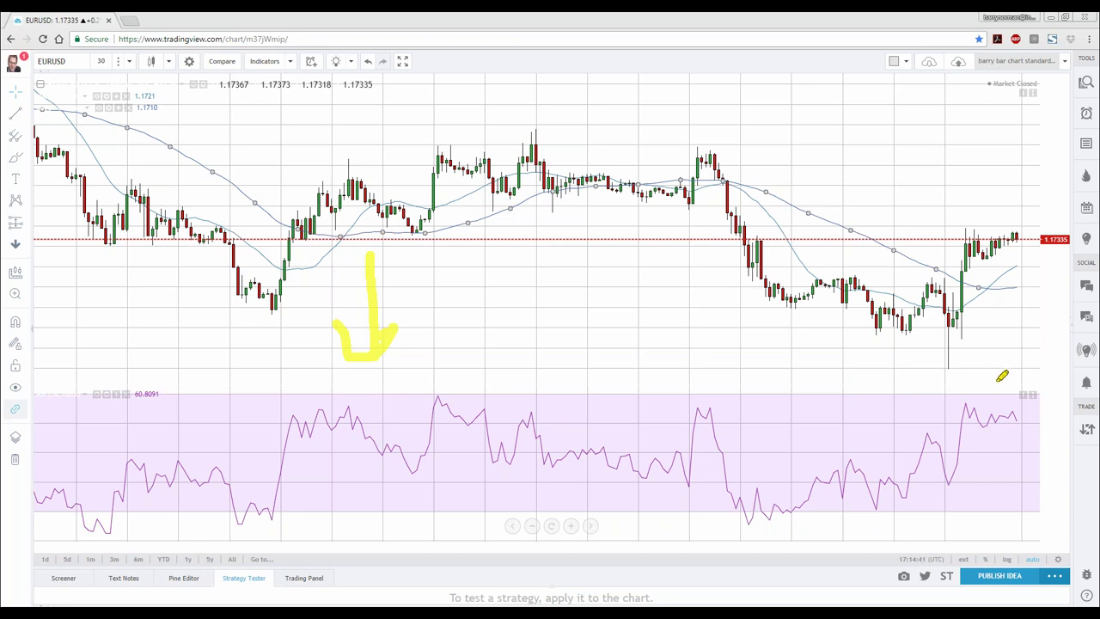
drag(993, 373, 1040, 361)
drag(1009, 395, 1050, 392)
drag(990, 511, 1040, 510)
drag(991, 541, 1055, 538)
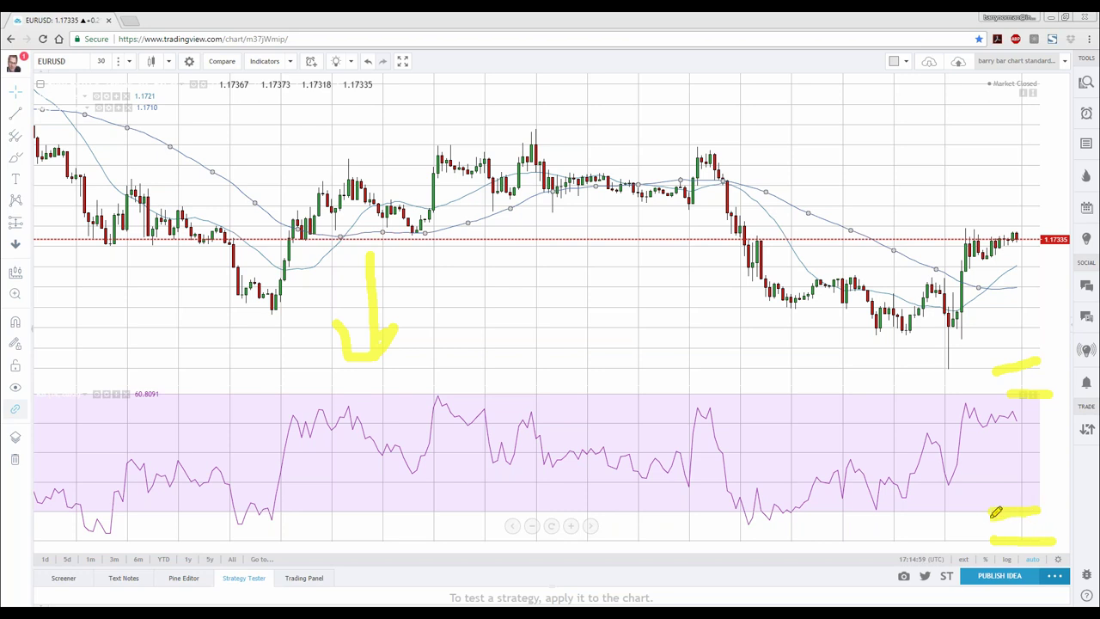
drag(1020, 539, 948, 543)
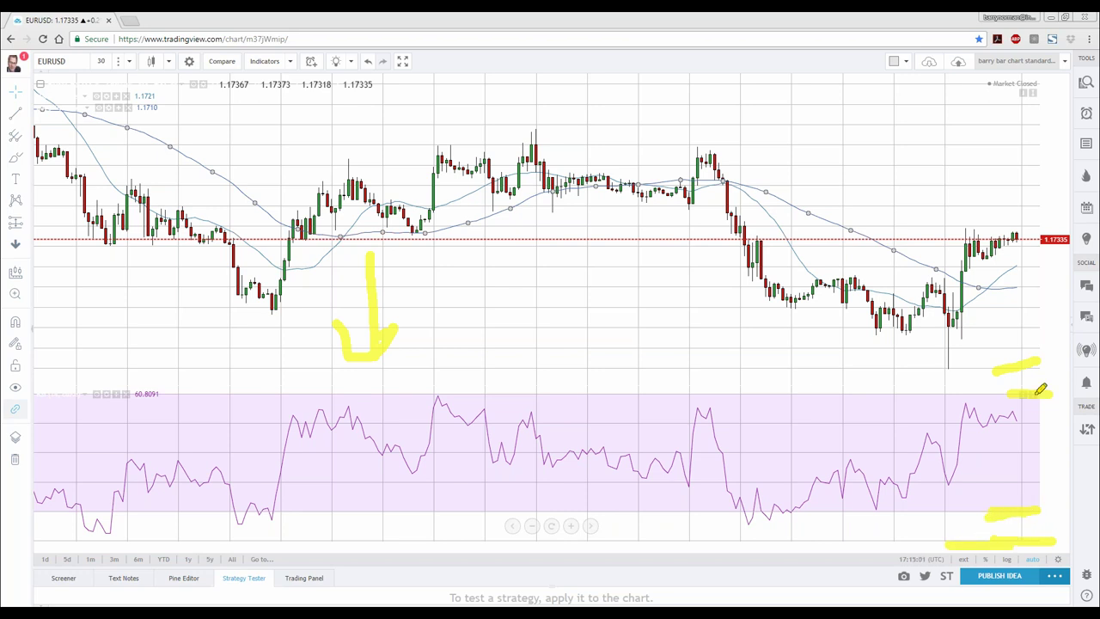
mouse_move(1033, 393)
mouse_down()
mouse_move(982, 394)
mouse_move(930, 367)
mouse_up()
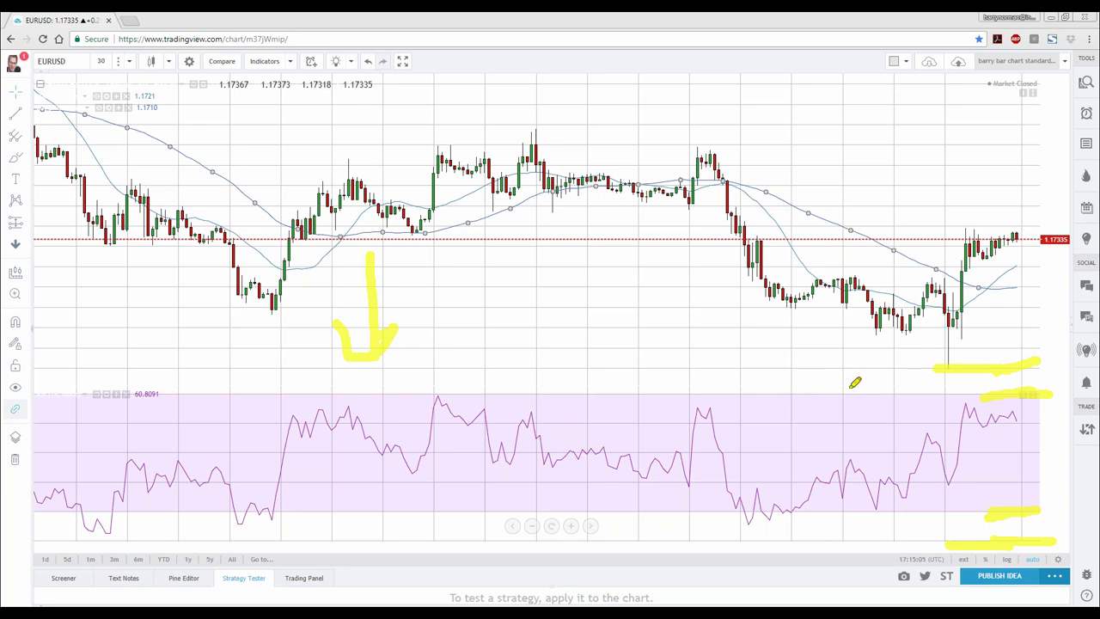
drag(938, 511, 935, 537)
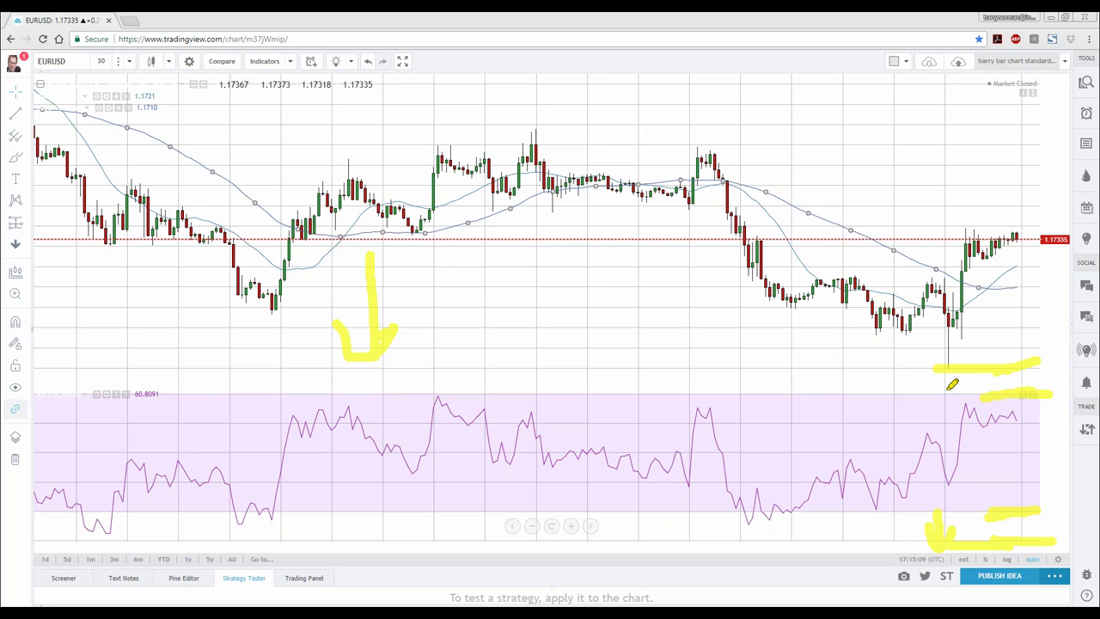
drag(944, 365, 944, 393)
drag(928, 507, 863, 510)
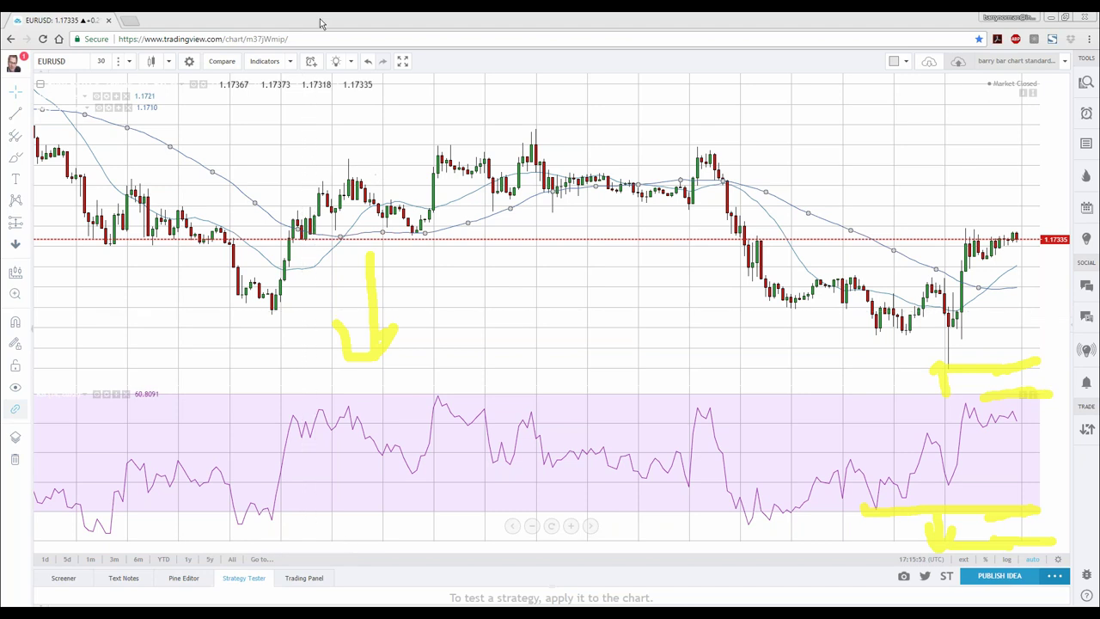
Add the built-in Stochastic indicator to the chart alongside the Relative Strength Index.
click(264, 62)
scroll(511, 371, down, 5)
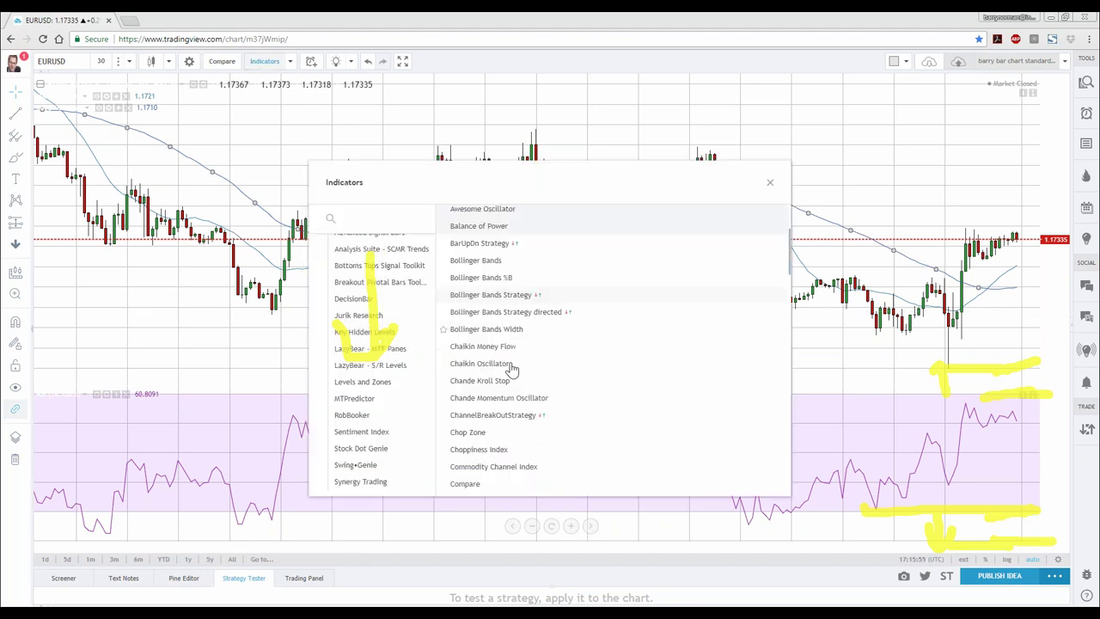
scroll(512, 372, down, 4)
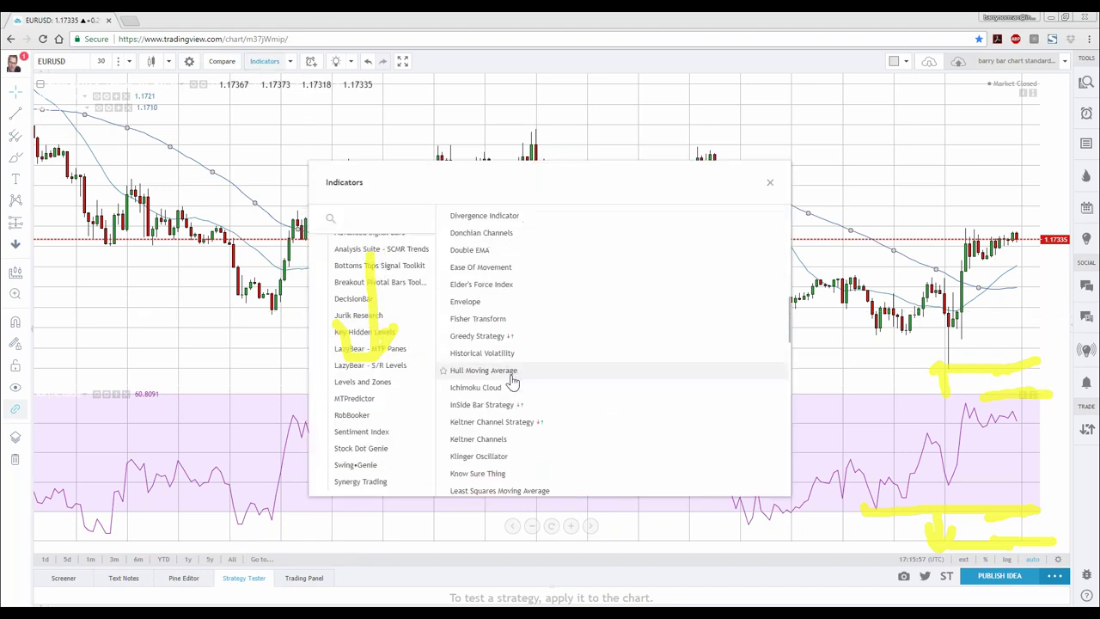
scroll(511, 380, down, 6)
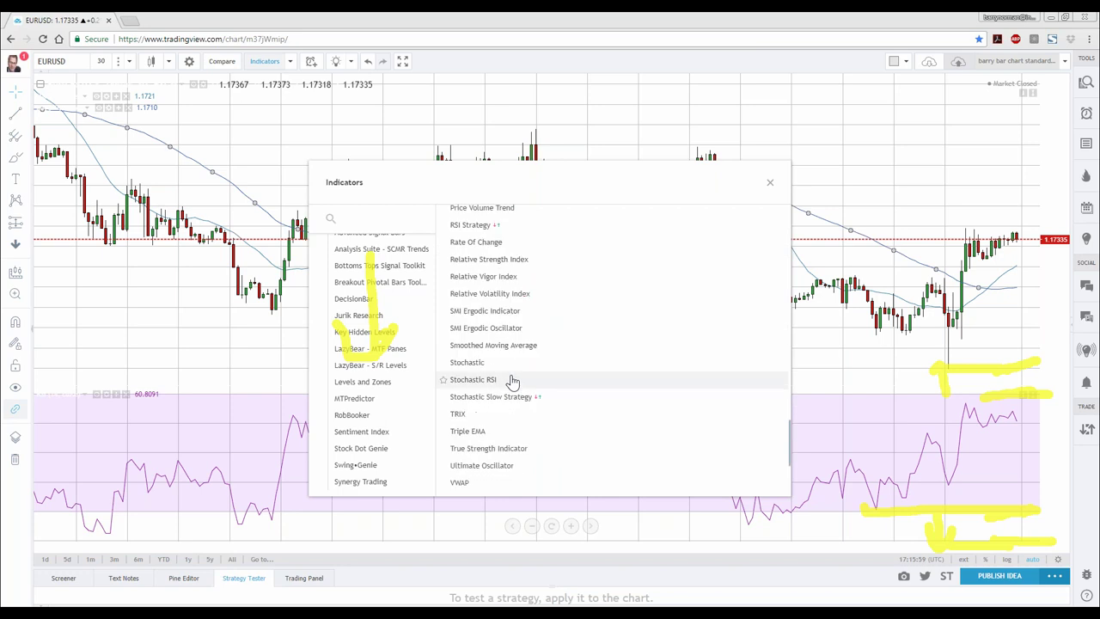
scroll(512, 381, down, 3)
click(471, 370)
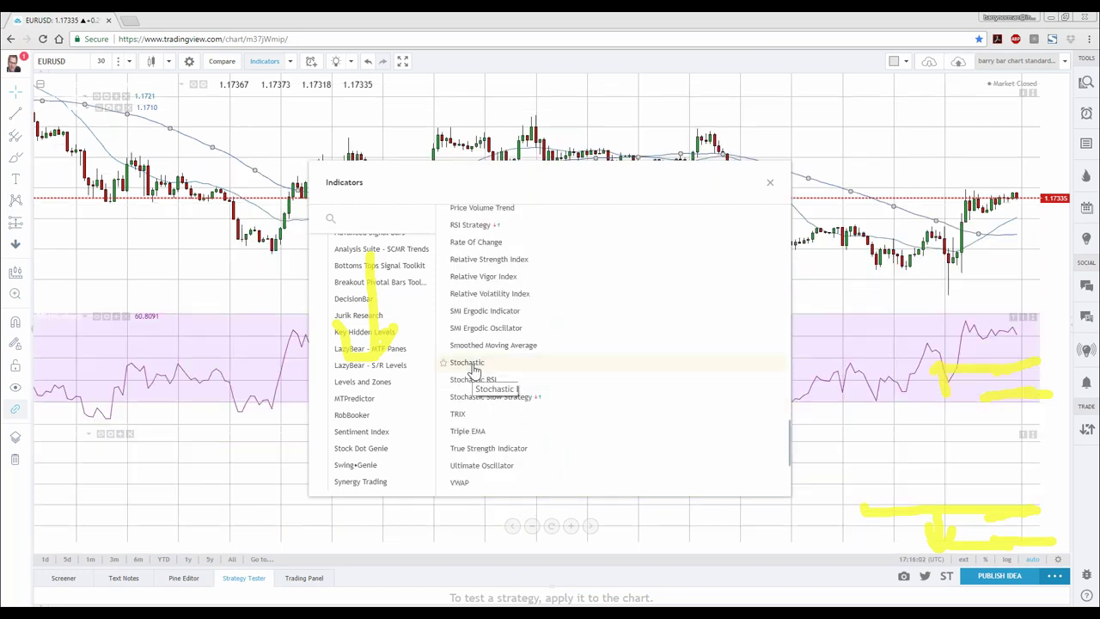
click(770, 183)
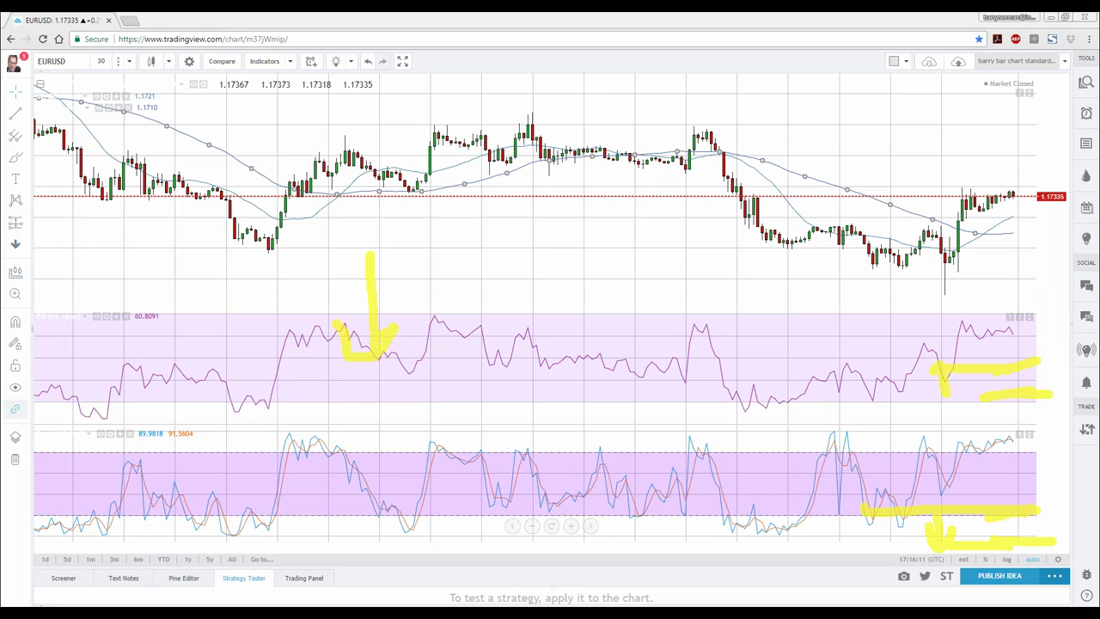
key(Escape)
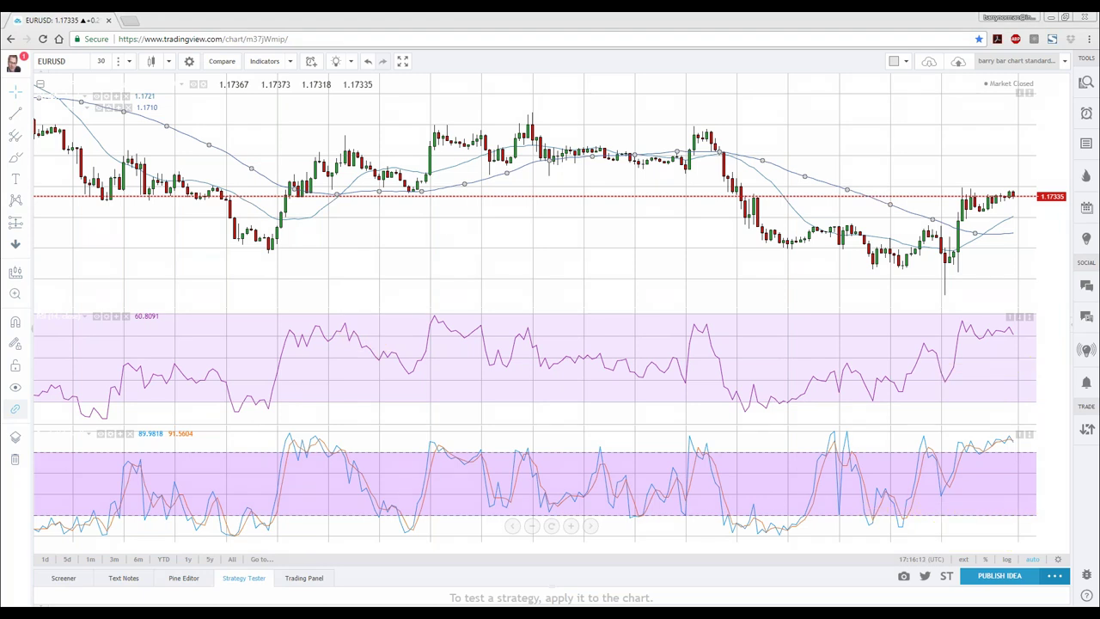
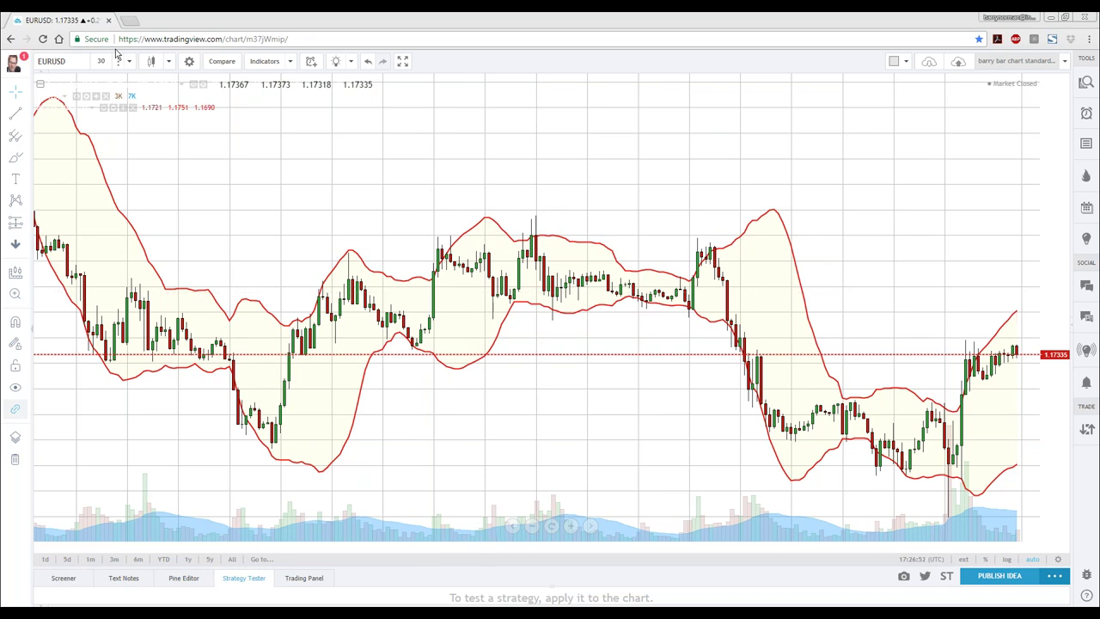
Add the built-in Relative Strength Index indicator to the EURUSD chart that has the Bollinger Bands.
click(273, 65)
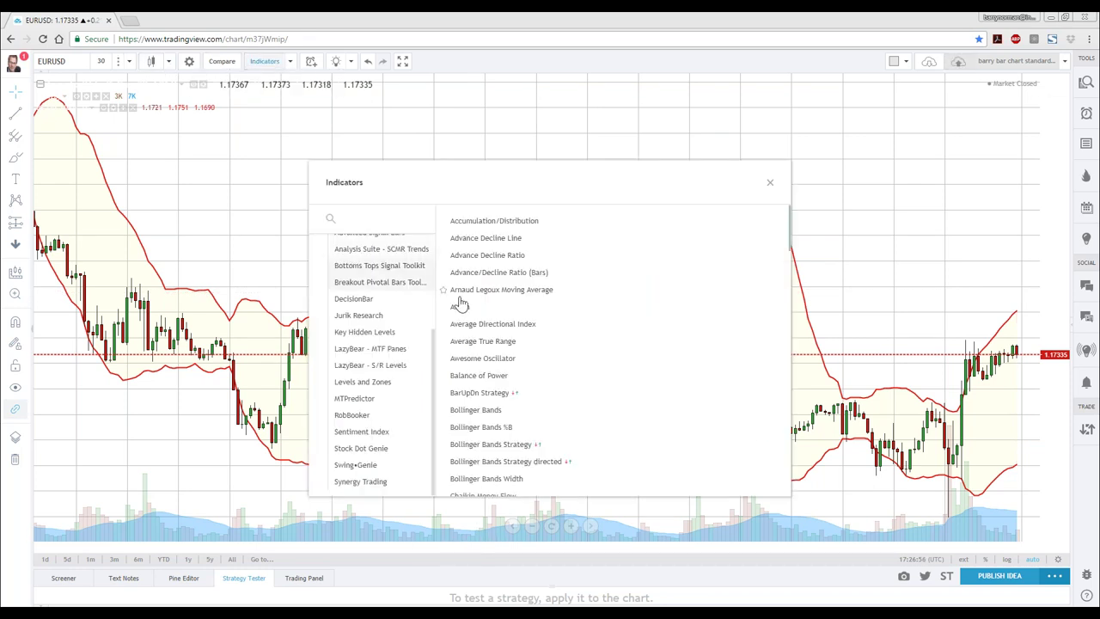
scroll(477, 318, down, 5)
scroll(479, 327, down, 5)
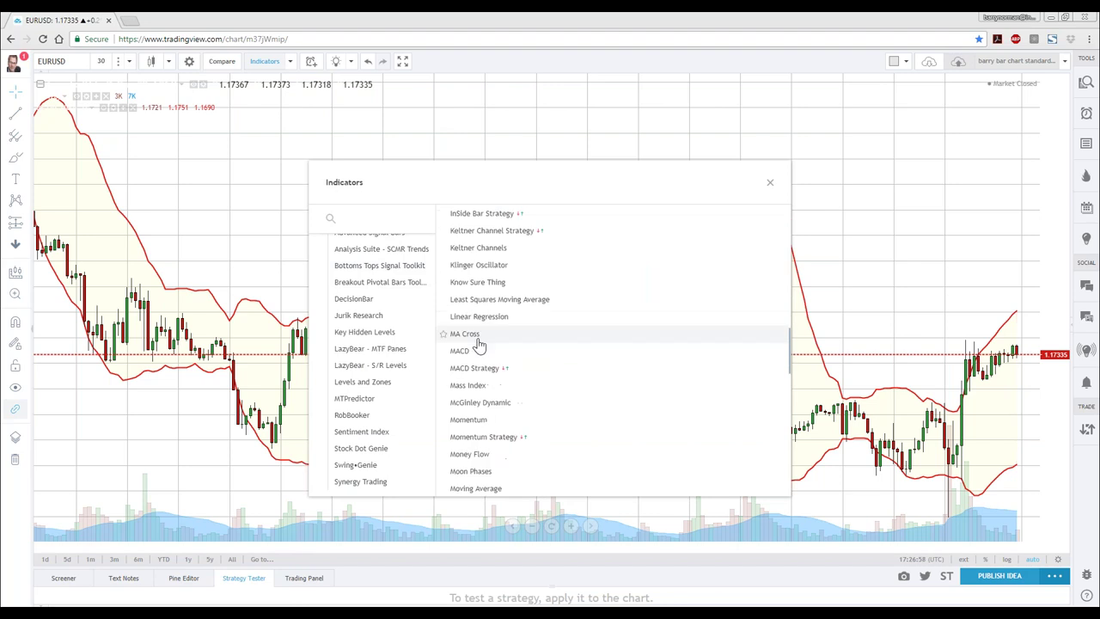
scroll(477, 352, down, 4)
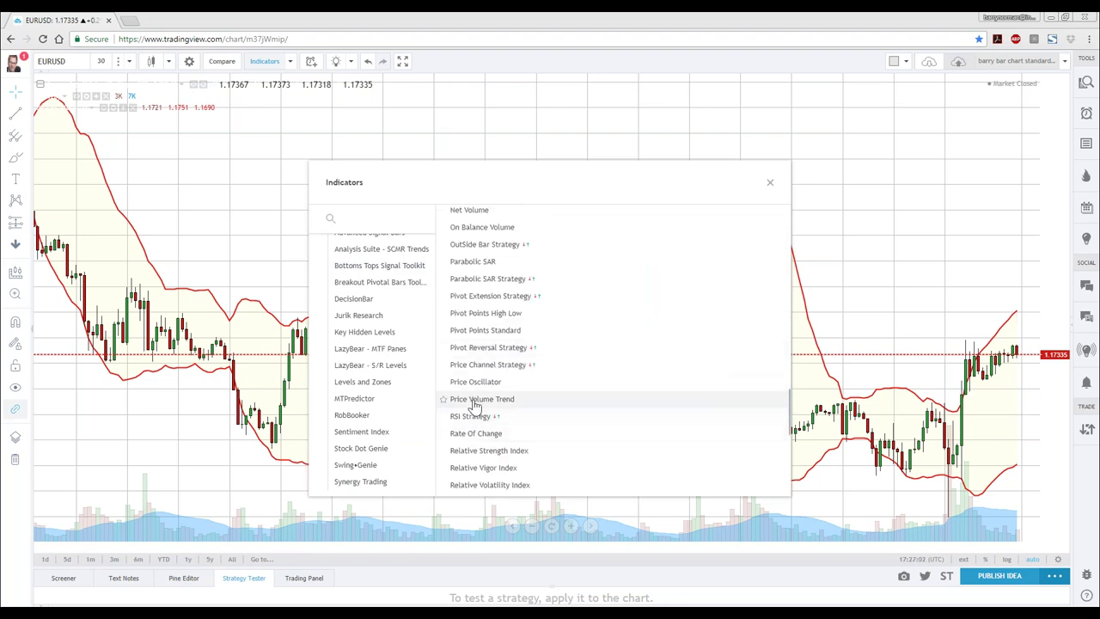
click(480, 450)
Add the built-in Stochastic indicator to the Bollinger Bands chart.
scroll(478, 431, down, 3)
scroll(475, 412, up, 1)
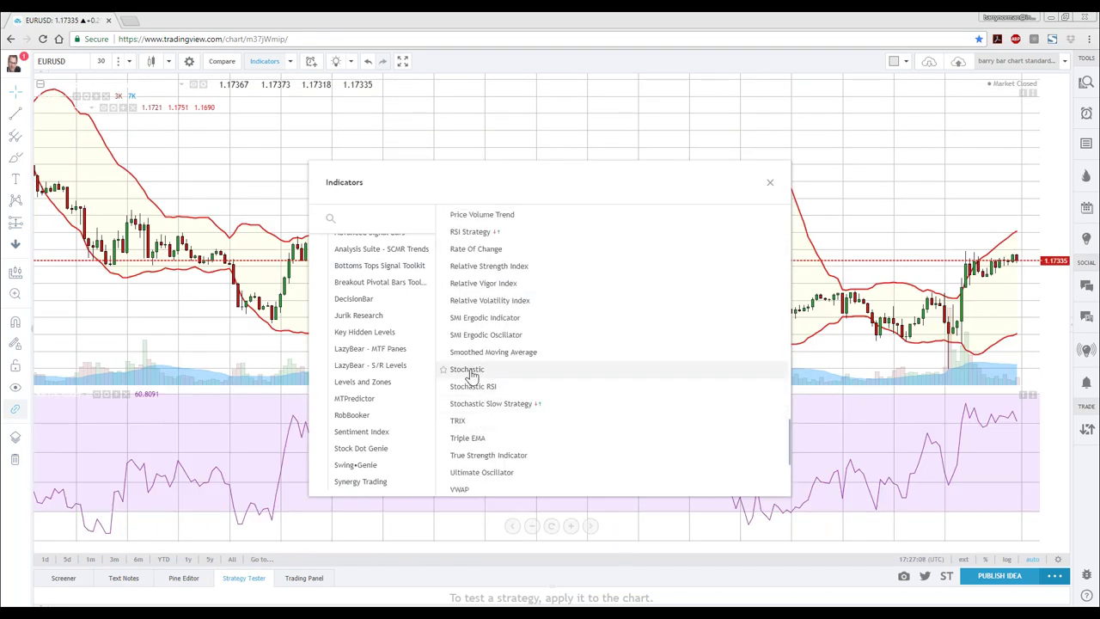
click(470, 372)
Add the built-in Volume and Volume Oscillator indicators to the chart and close the indicator list.
scroll(470, 374, down, 3)
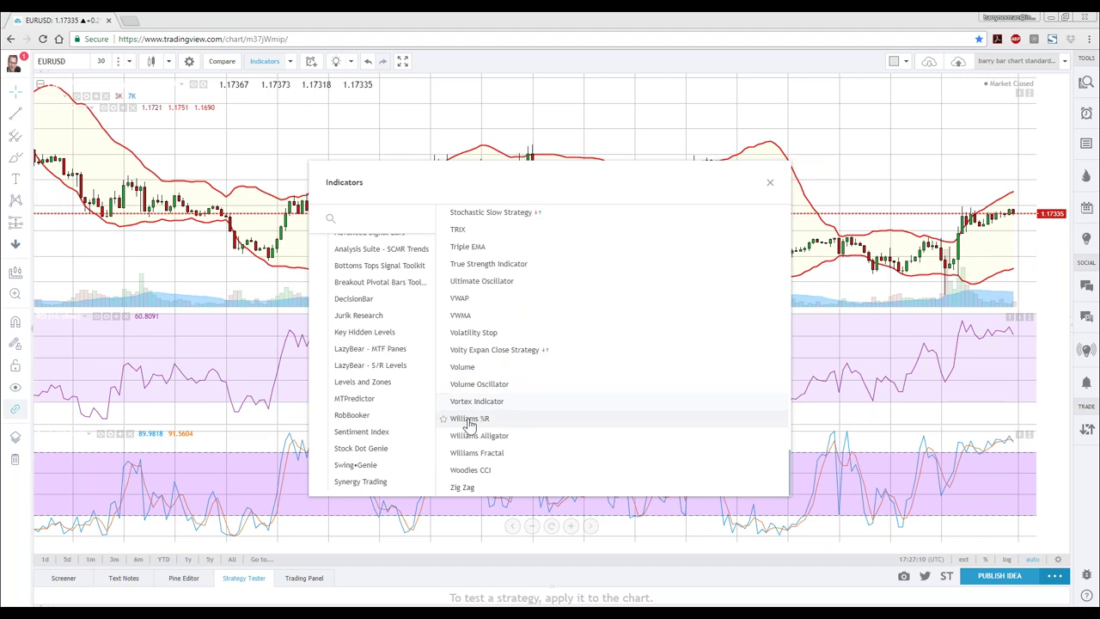
click(473, 373)
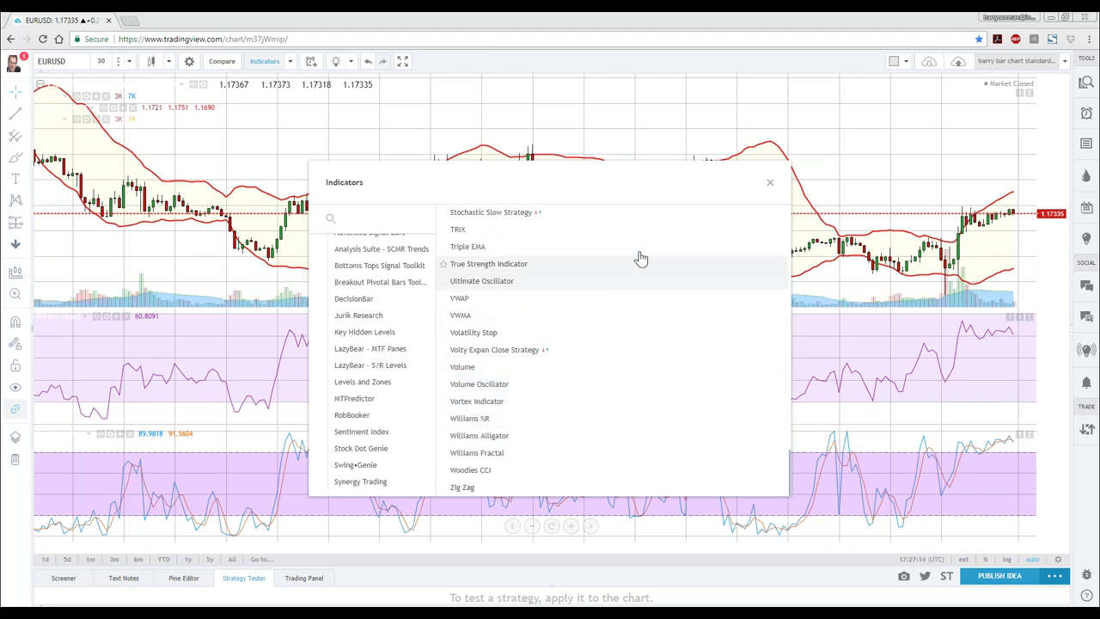
click(498, 385)
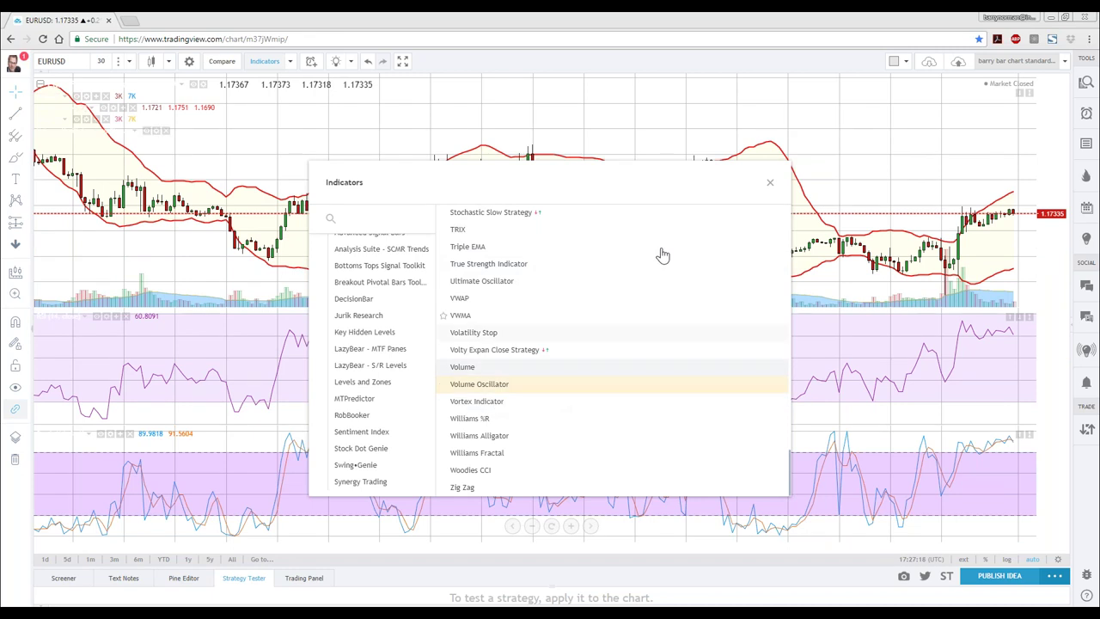
click(770, 182)
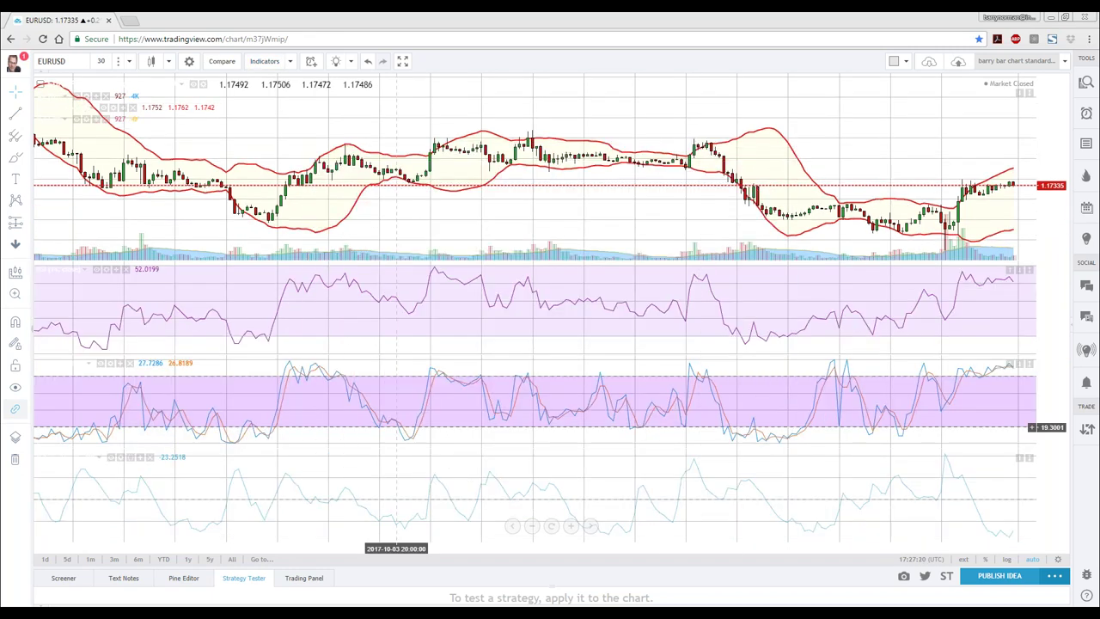
Change the Volume Oscillator's plot line to blue and make it thicker.
scroll(378, 443, down, 3)
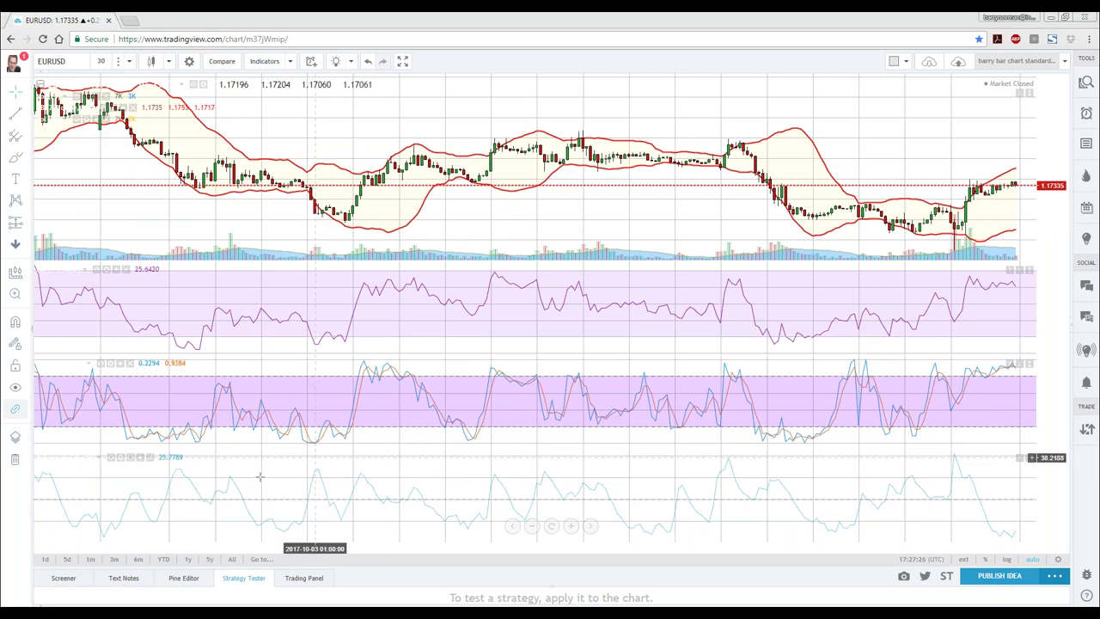
mouse_move(146, 464)
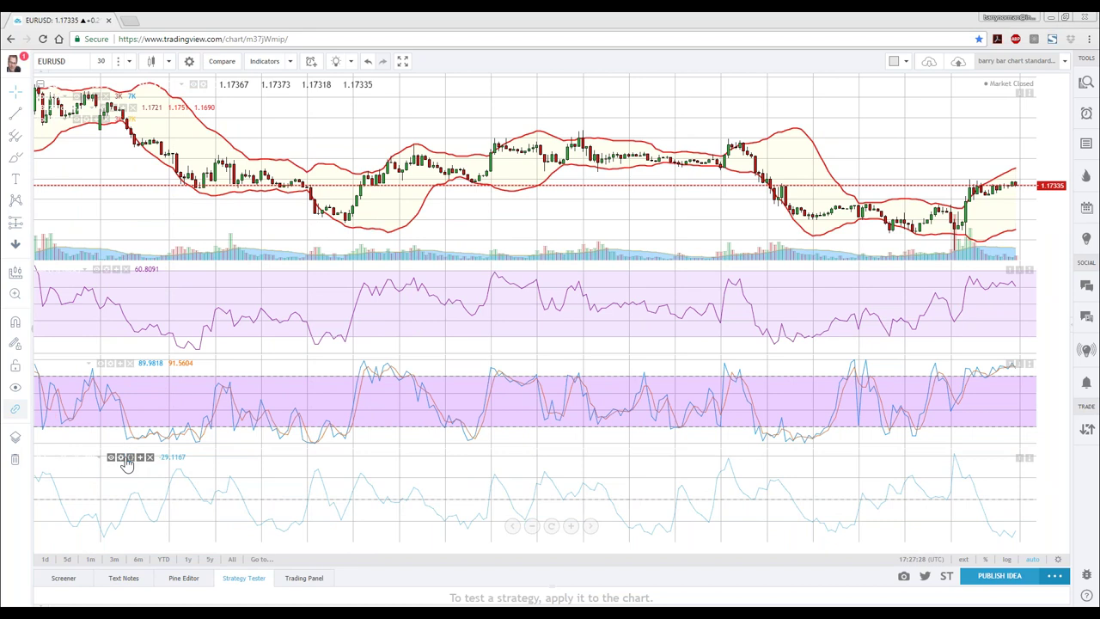
click(122, 457)
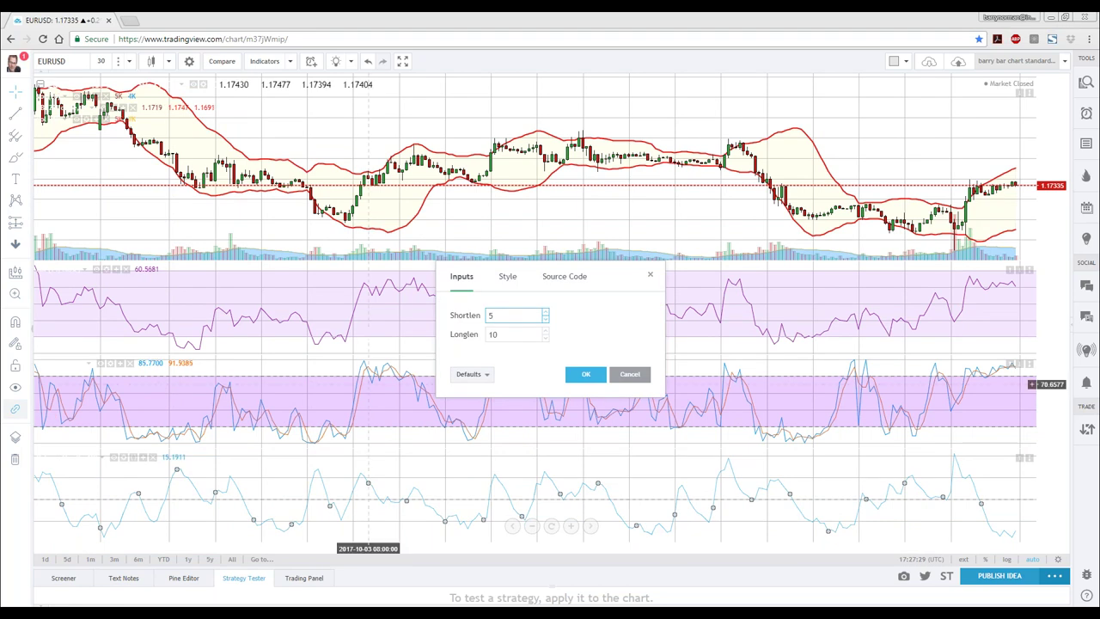
click(507, 276)
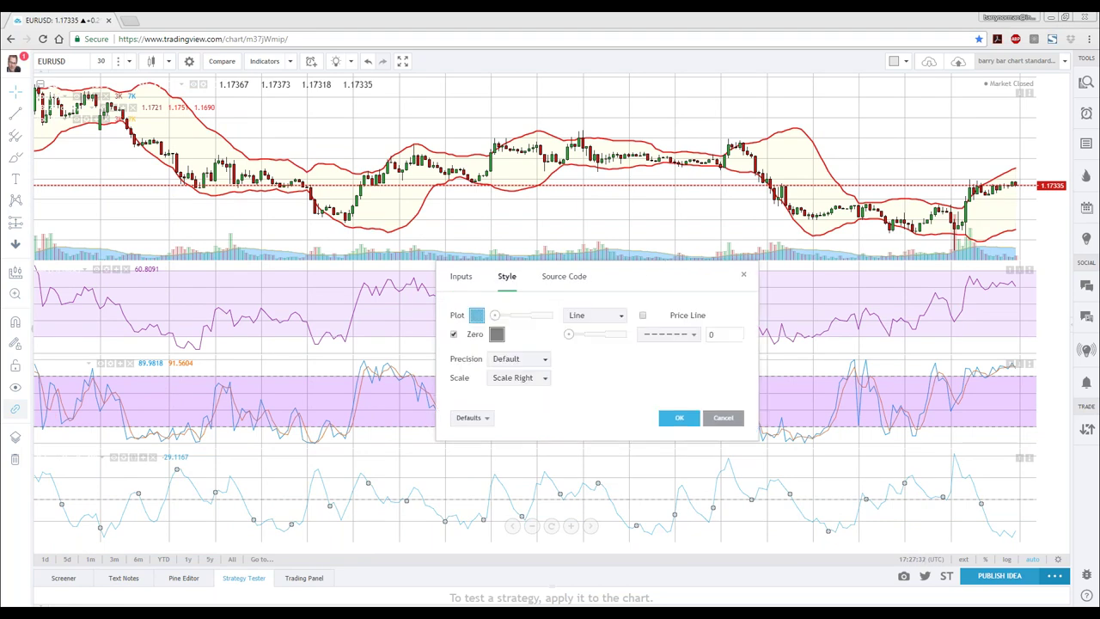
click(477, 315)
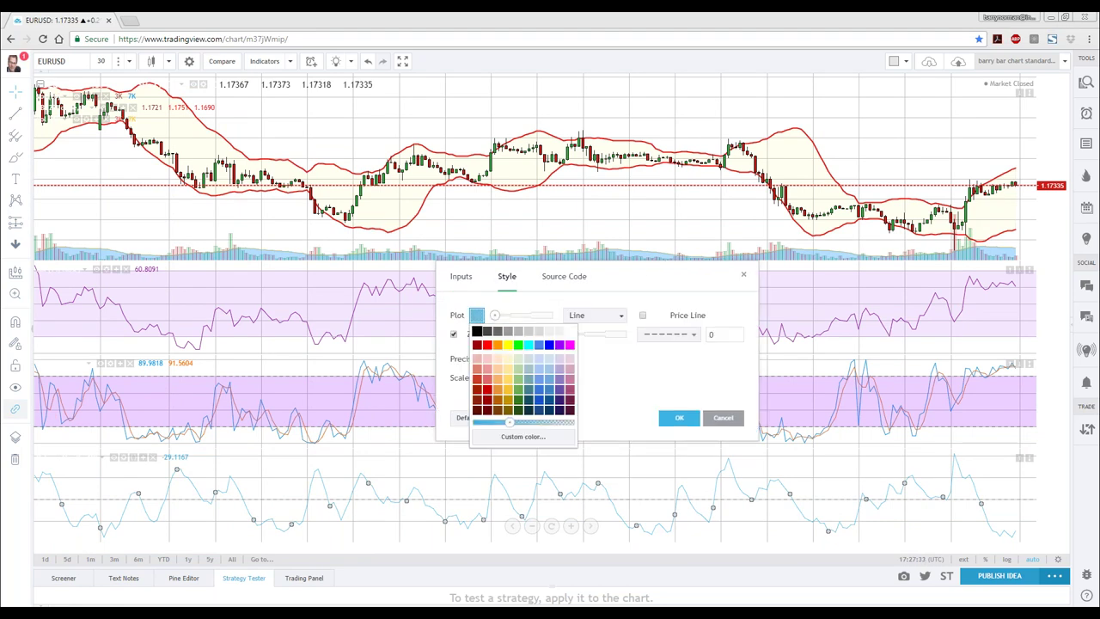
click(549, 345)
click(518, 314)
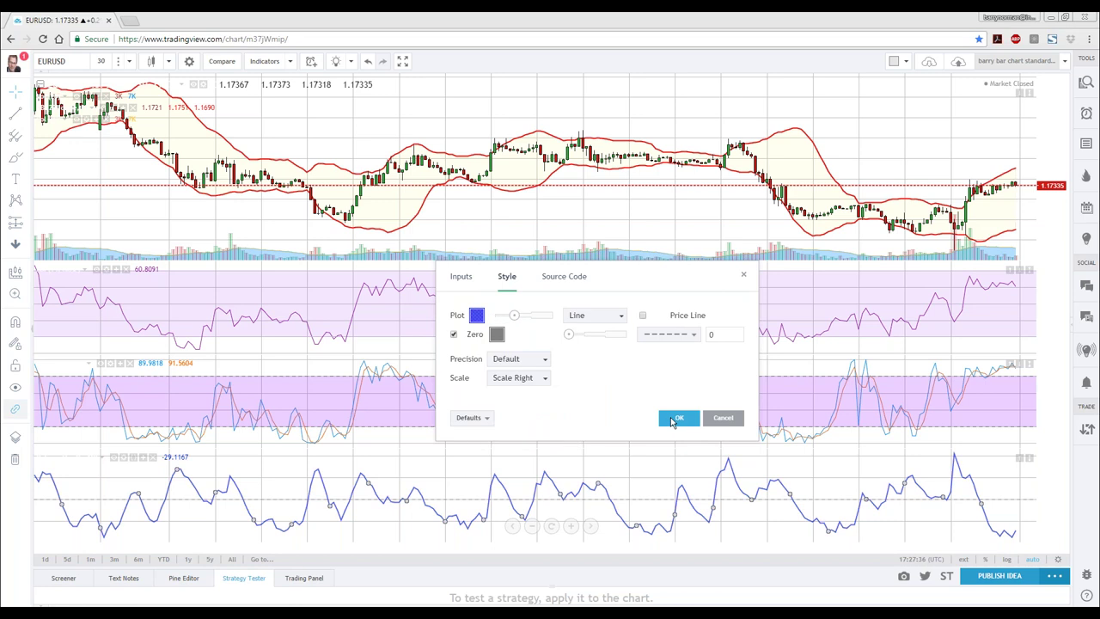
click(676, 418)
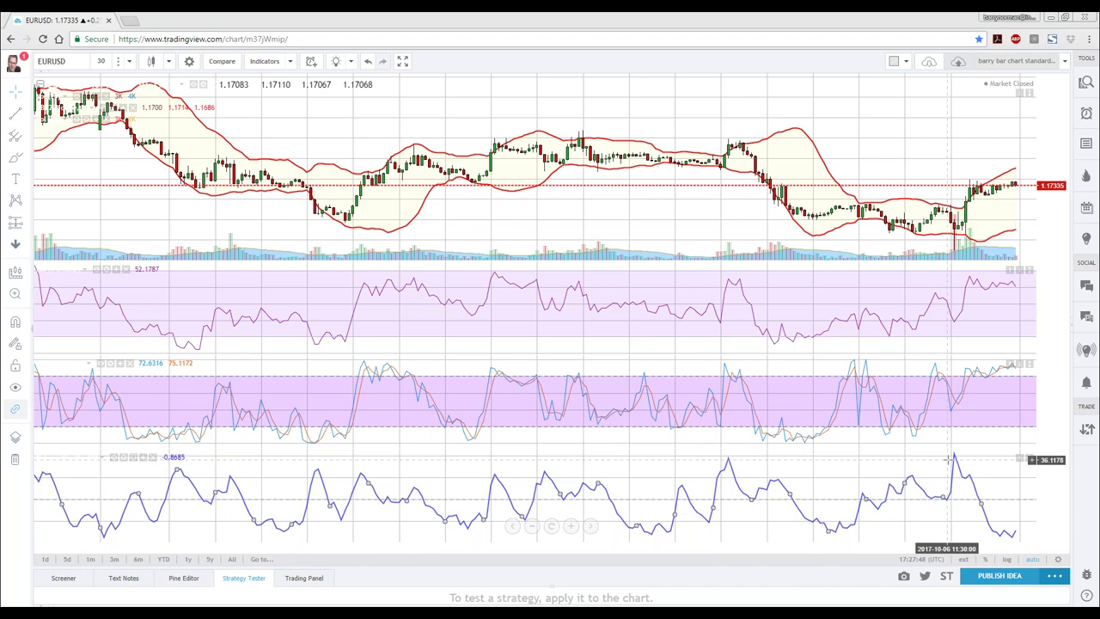
Add one more built-in Volume indicator to the EURUSD chart and close the indicator list.
click(291, 64)
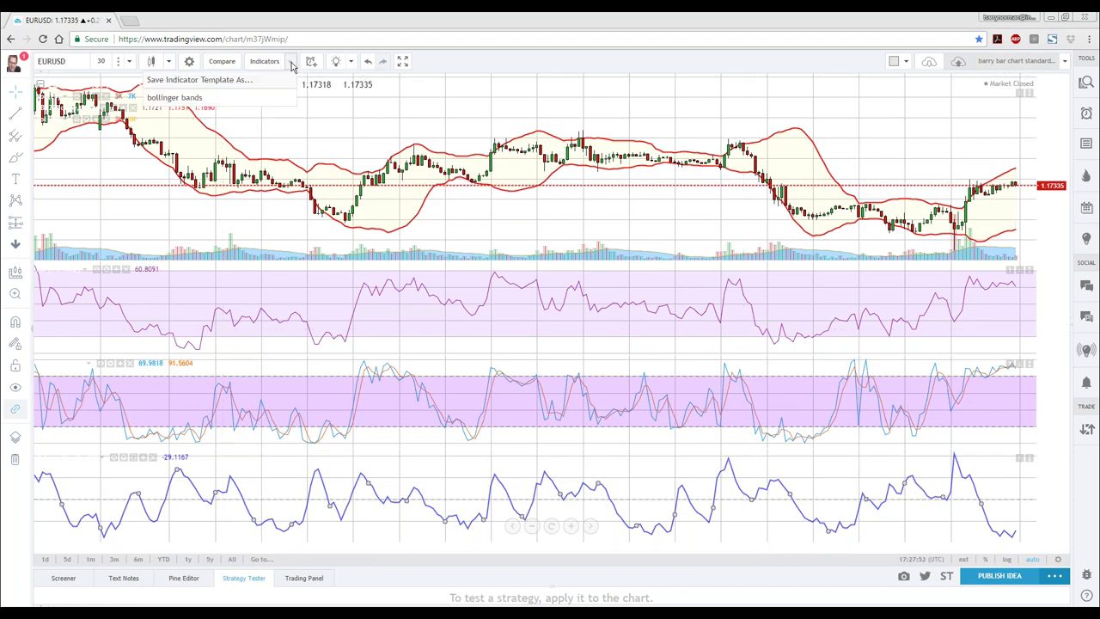
click(268, 63)
scroll(516, 369, down, 20)
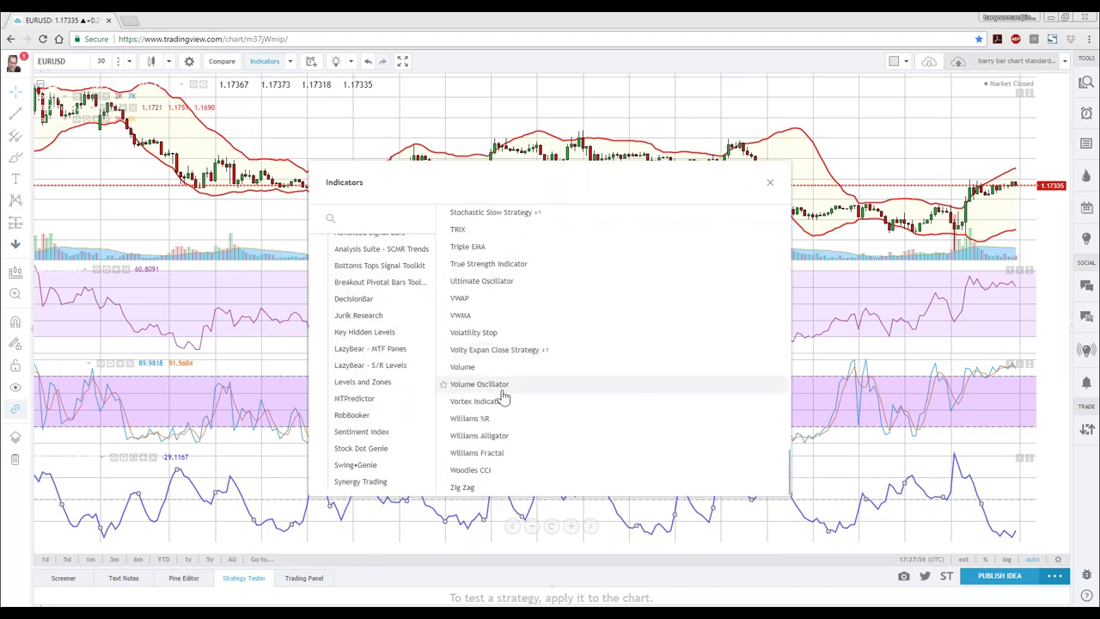
click(484, 371)
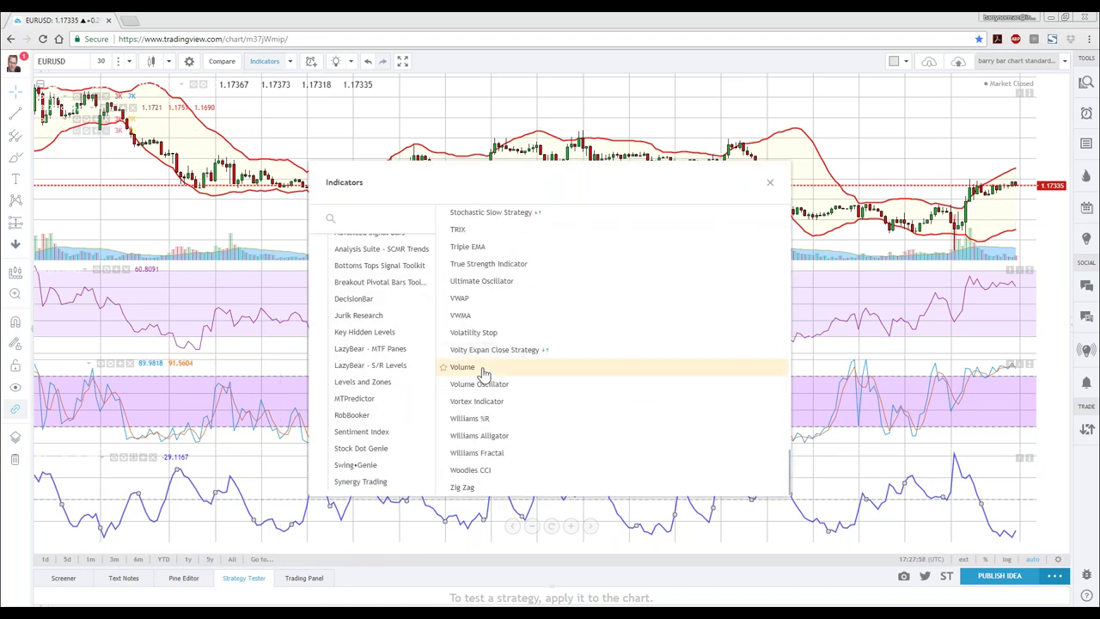
click(770, 184)
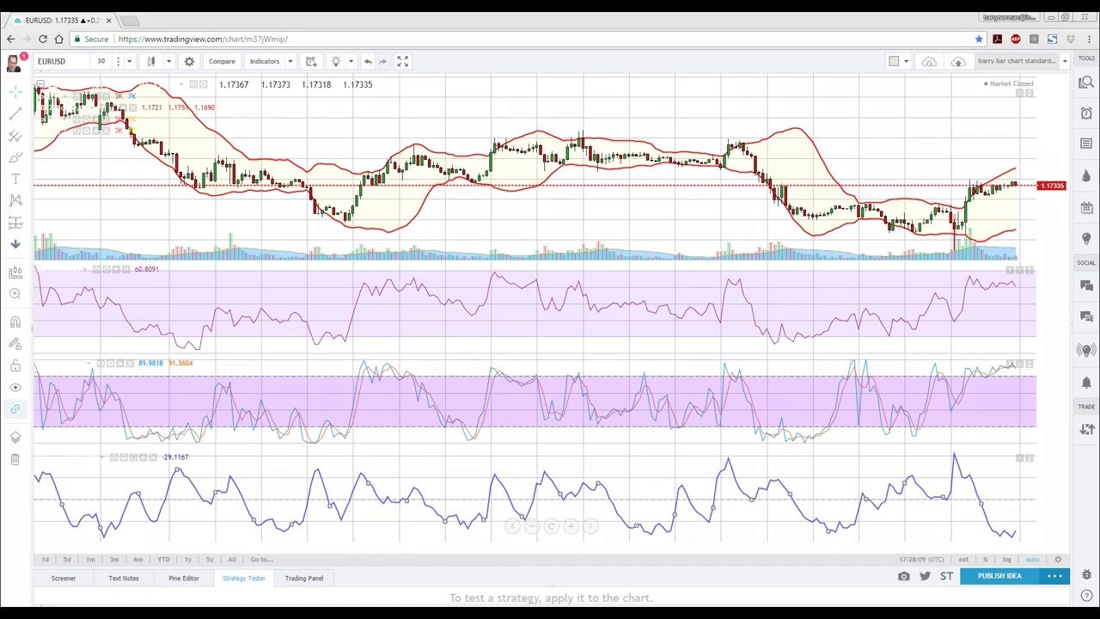
mouse_move(222, 232)
mouse_down()
mouse_move(339, 232)
mouse_move(345, 250)
mouse_move(270, 259)
mouse_move(211, 239)
mouse_up()
mouse_move(899, 246)
mouse_down()
mouse_move(934, 234)
mouse_move(956, 242)
mouse_move(970, 168)
mouse_up()
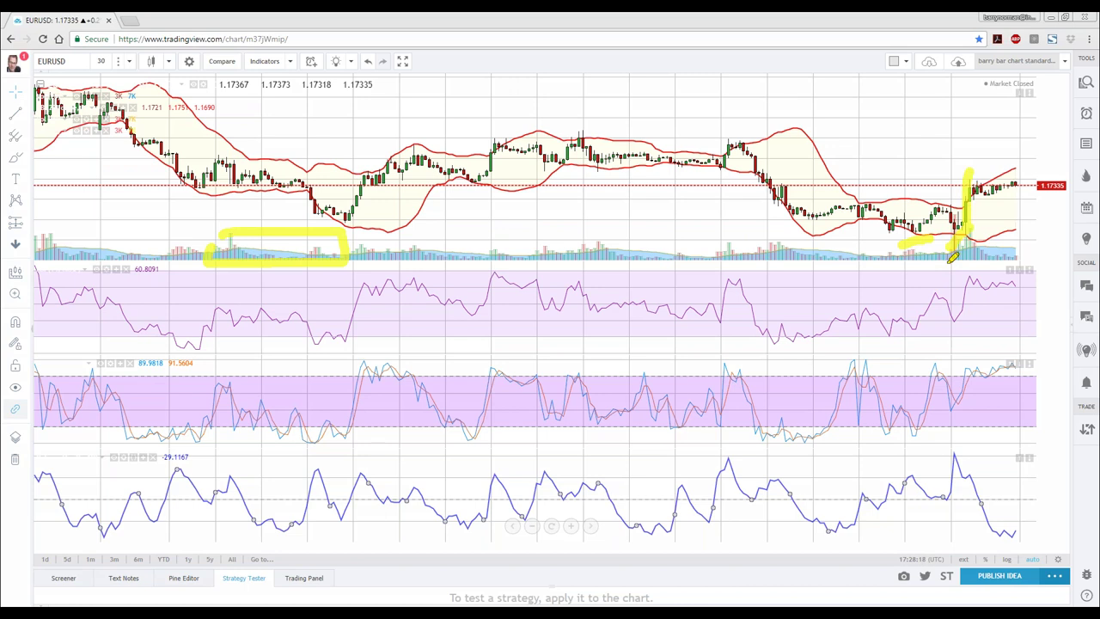
drag(974, 272, 952, 271)
mouse_move(989, 342)
mouse_down()
mouse_move(937, 342)
mouse_move(971, 376)
mouse_move(990, 375)
mouse_up()
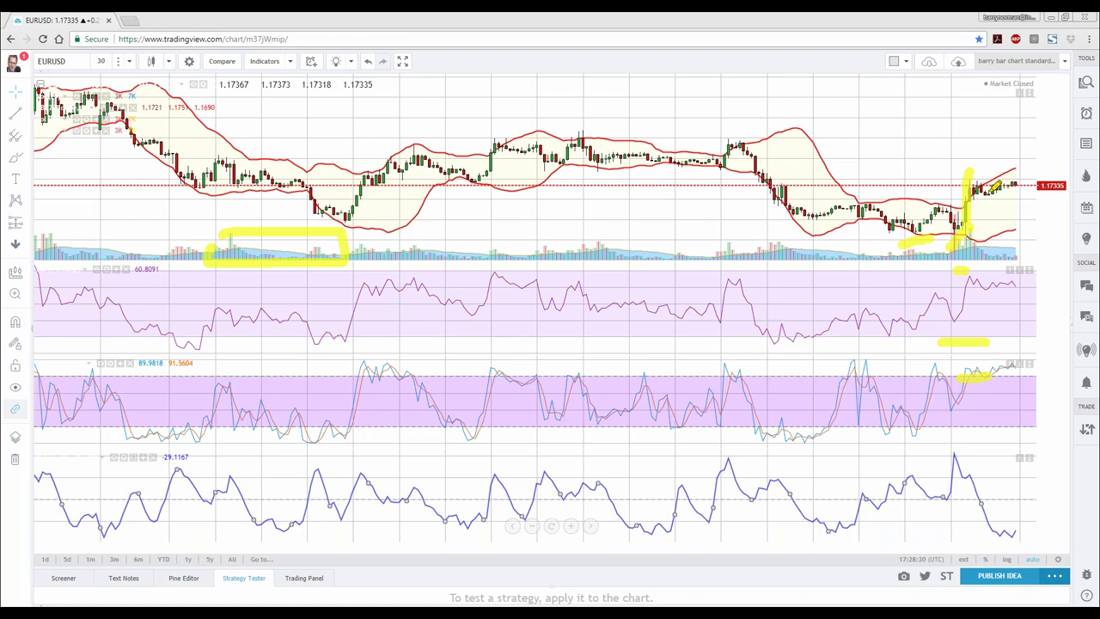
drag(980, 193, 1018, 201)
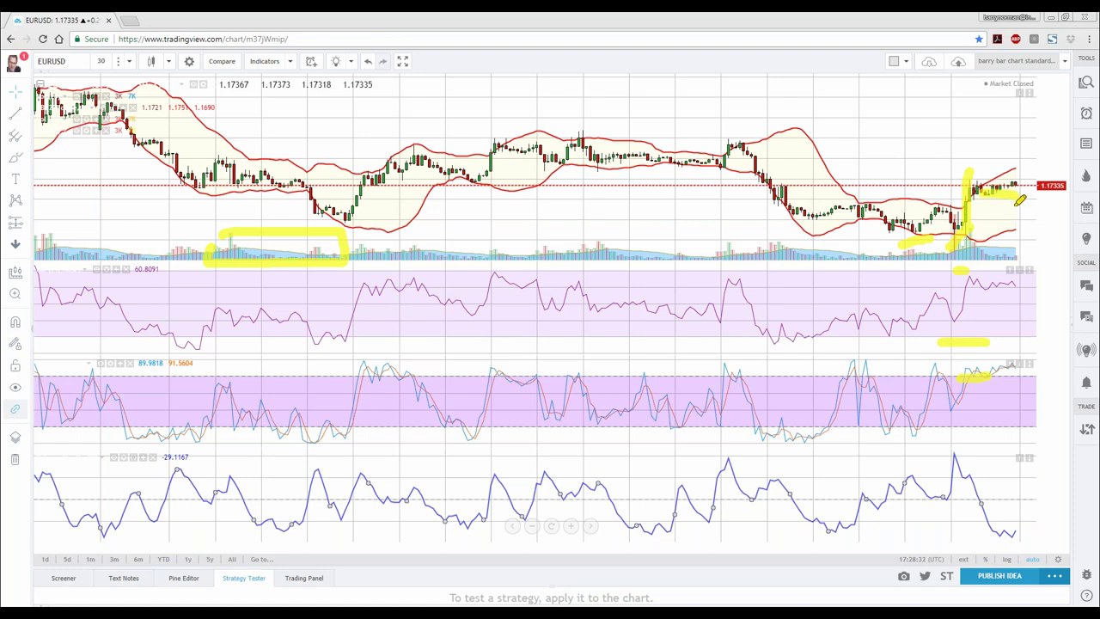